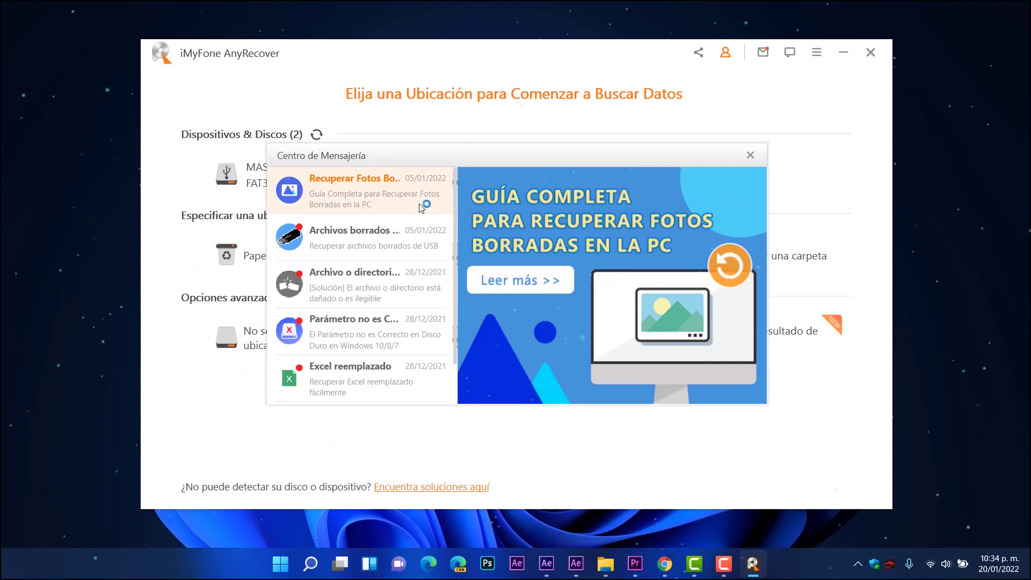
Switch to File Explorer, check the contents of the MASTER (D:) drive, and close the window.
key(super+e)
click(27, 301)
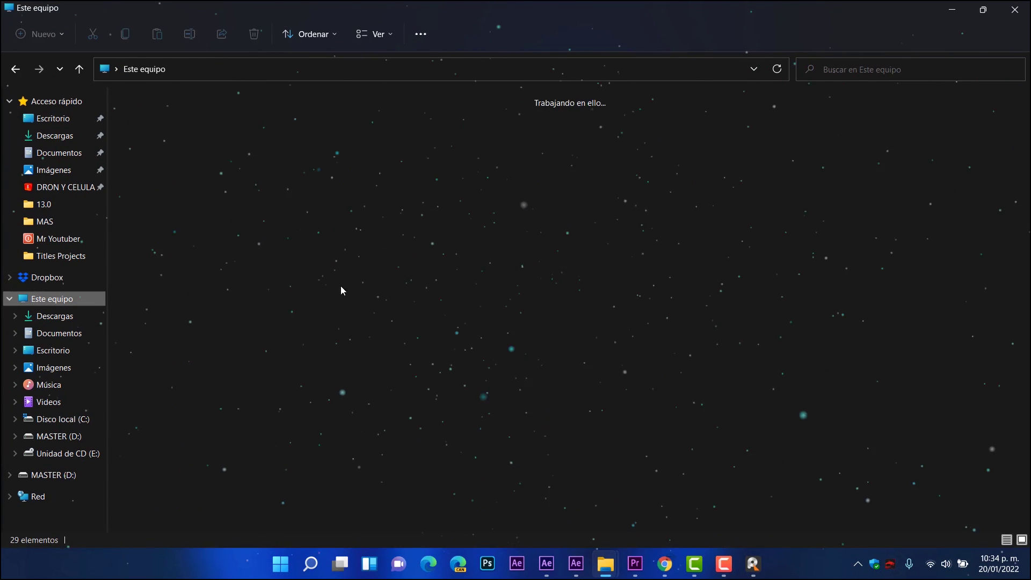
double_click(376, 220)
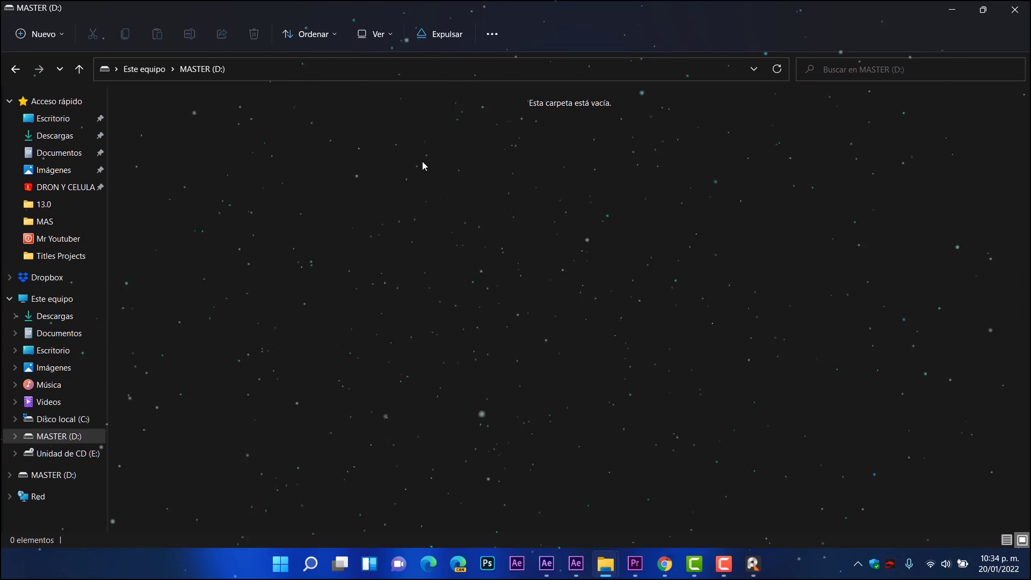
key(alt+Left)
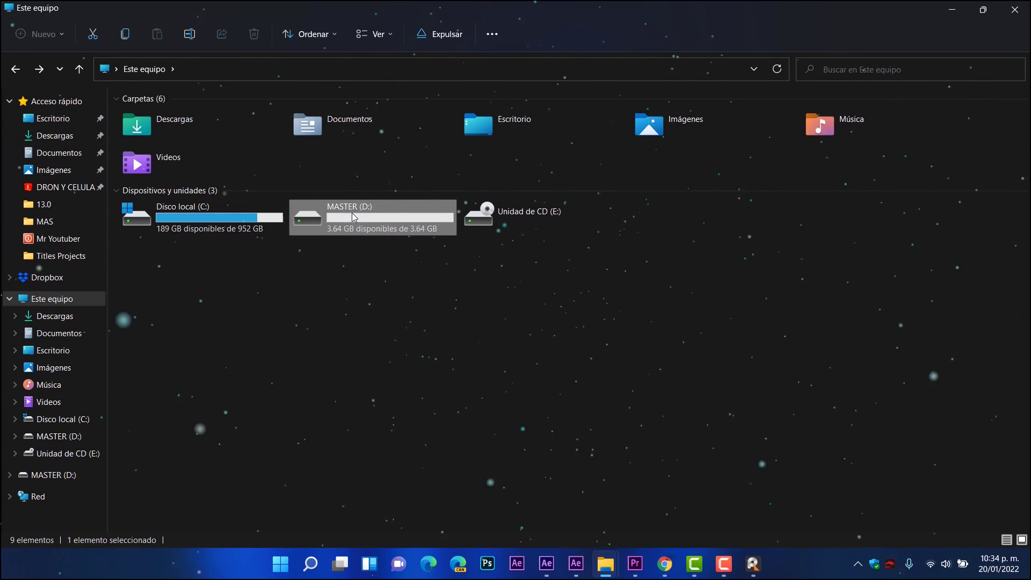
click(1026, 6)
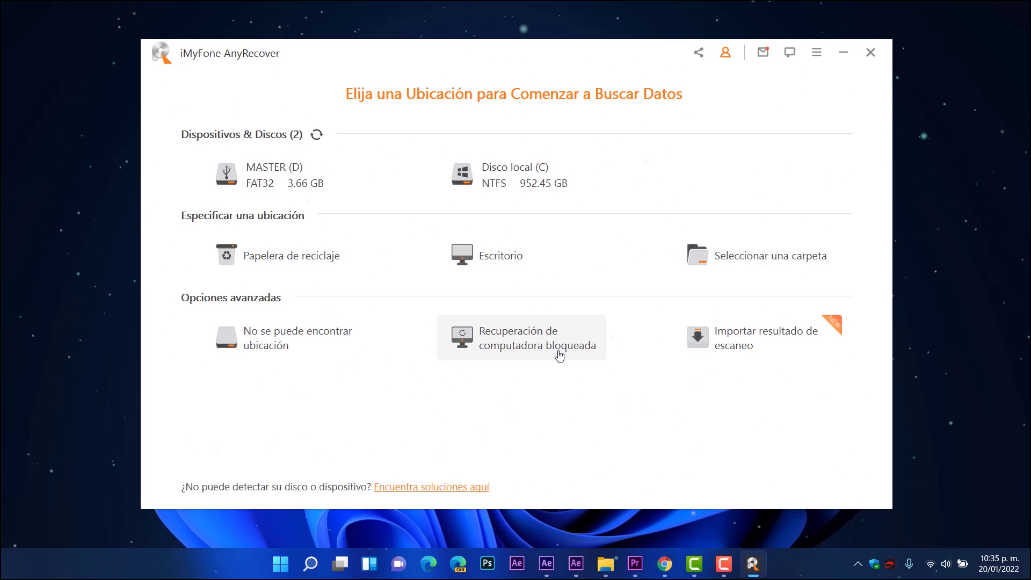
Run a data recovery scan on the MASTER (D) drive and acknowledge its completion.
mouse_move(736, 349)
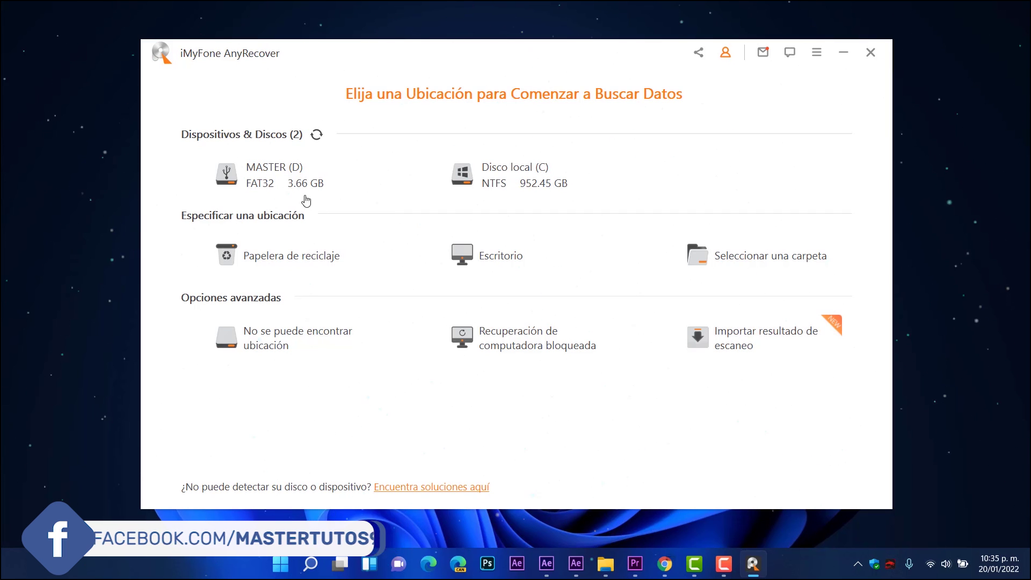
click(311, 180)
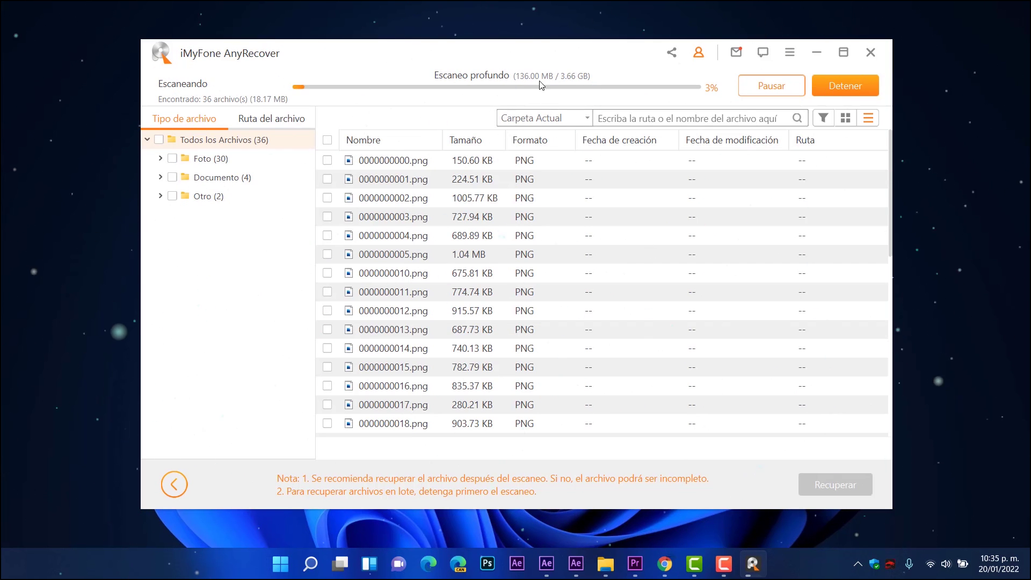
drag(439, 55, 445, 57)
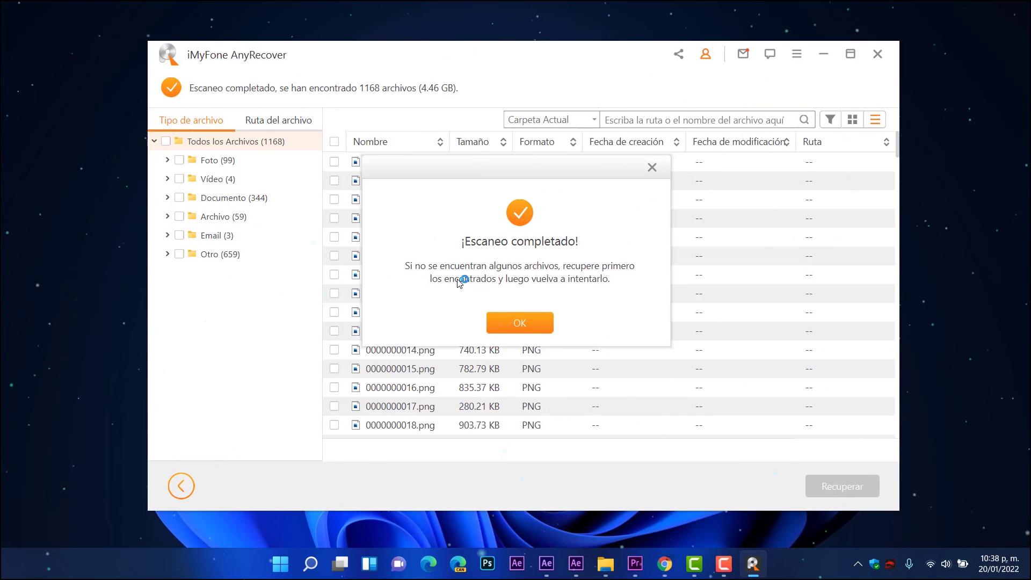
click(523, 328)
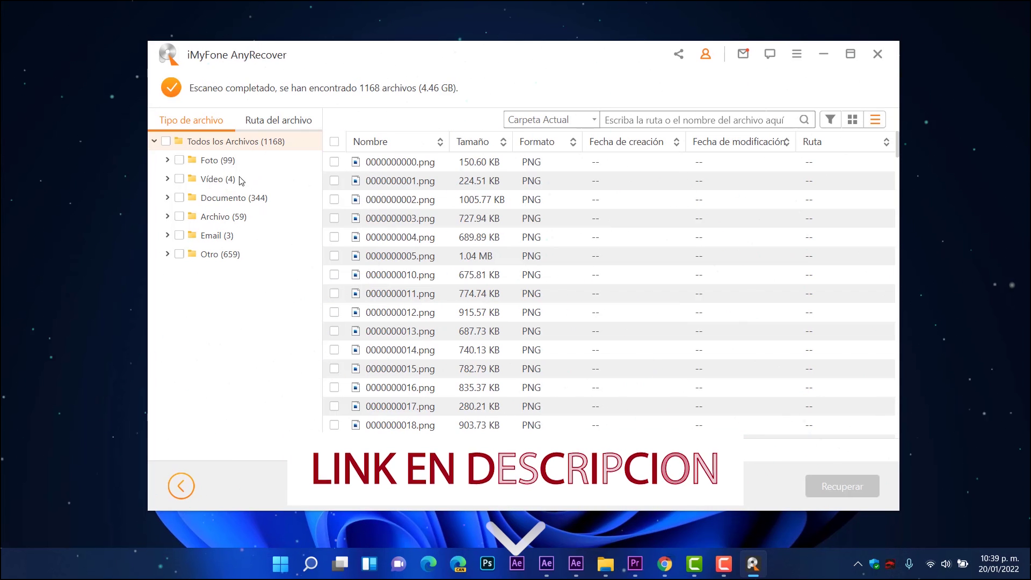
Expand the Foto category in the file-type view and list its PNG files.
click(271, 121)
click(199, 121)
click(213, 162)
click(167, 161)
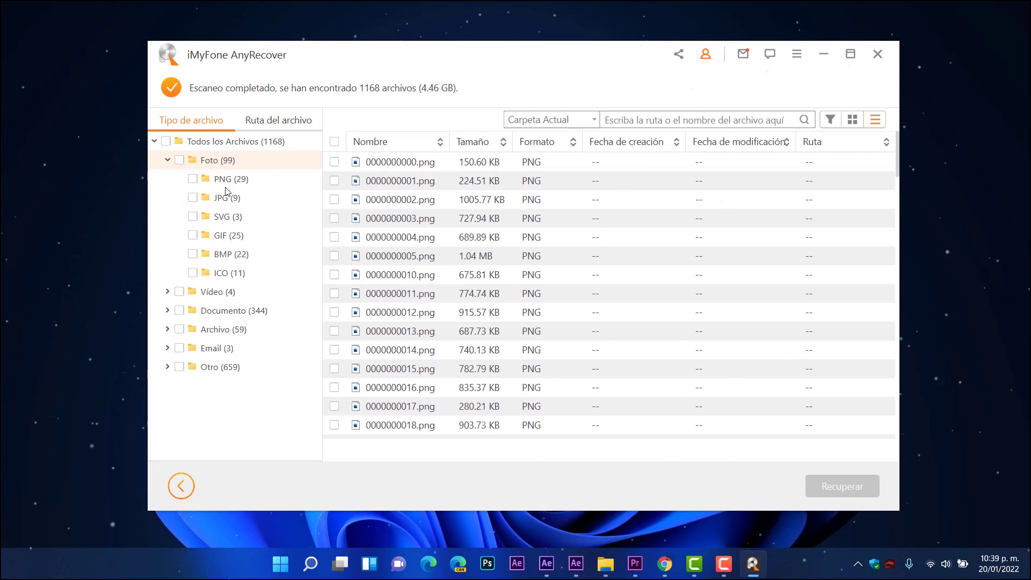
click(224, 186)
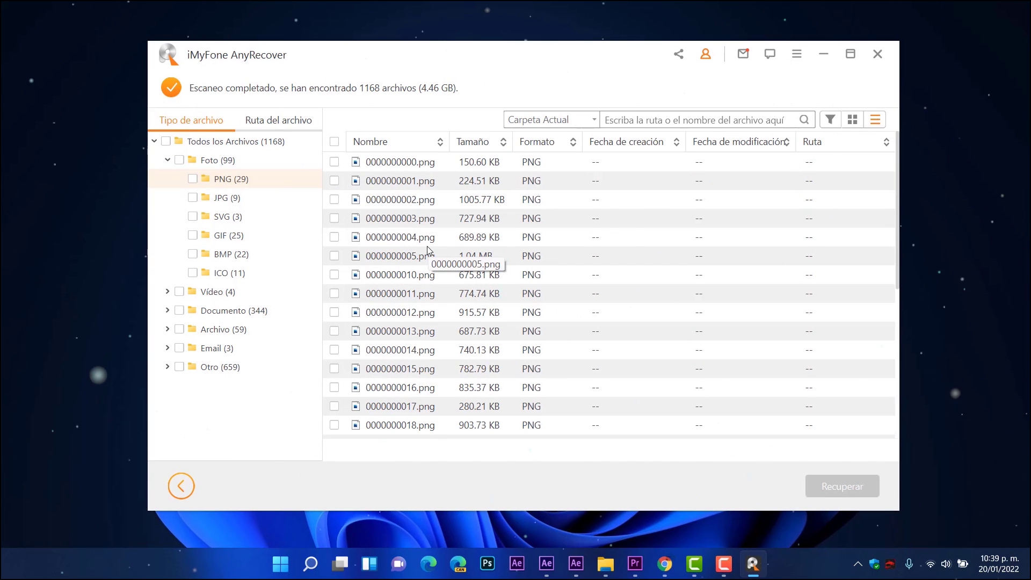
Preview several found PNG images, including 0000000002.png, 0000000014.png and 0000000031.png, closing each preview.
click(396, 204)
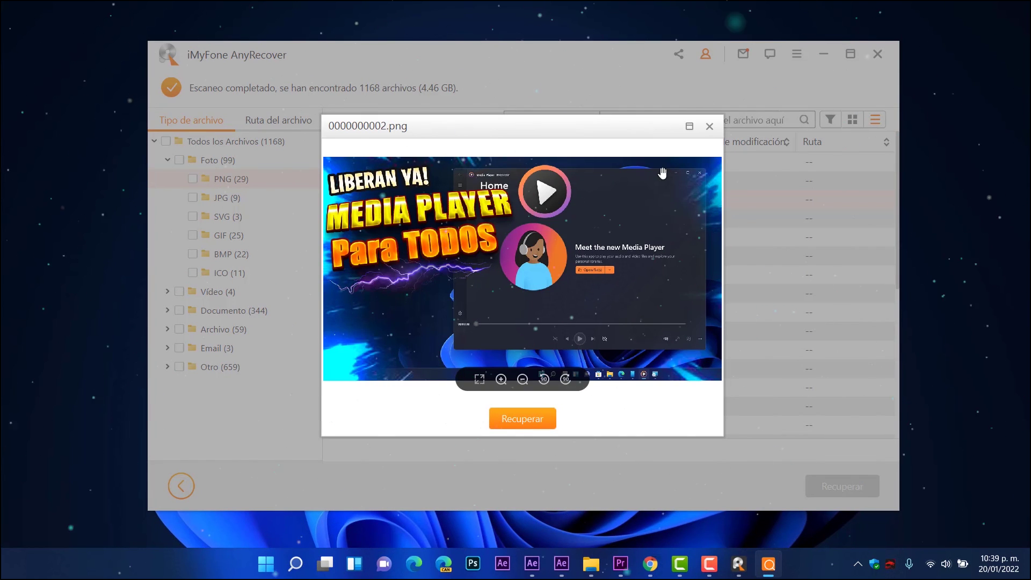
click(709, 126)
click(400, 275)
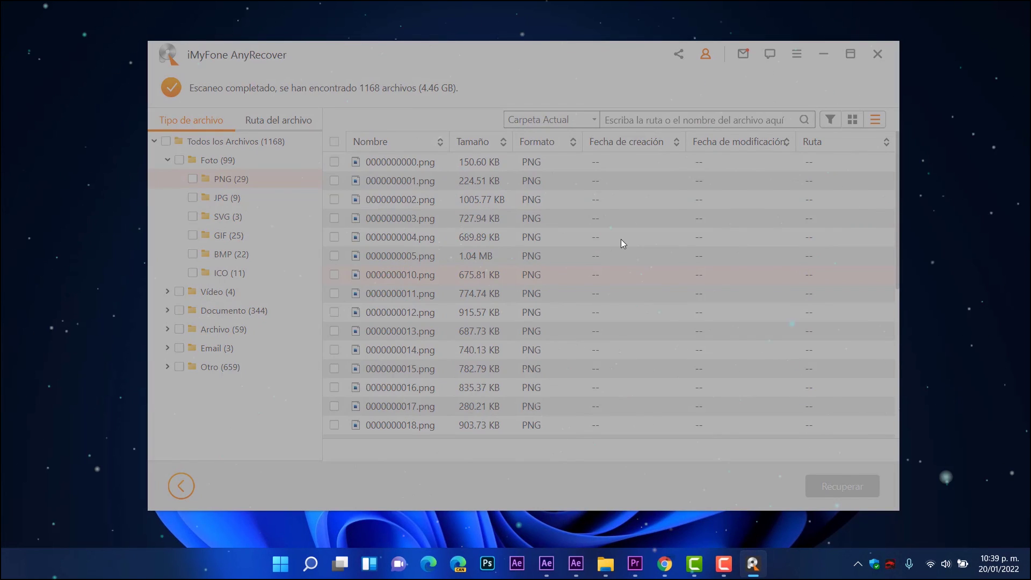
click(709, 126)
click(369, 351)
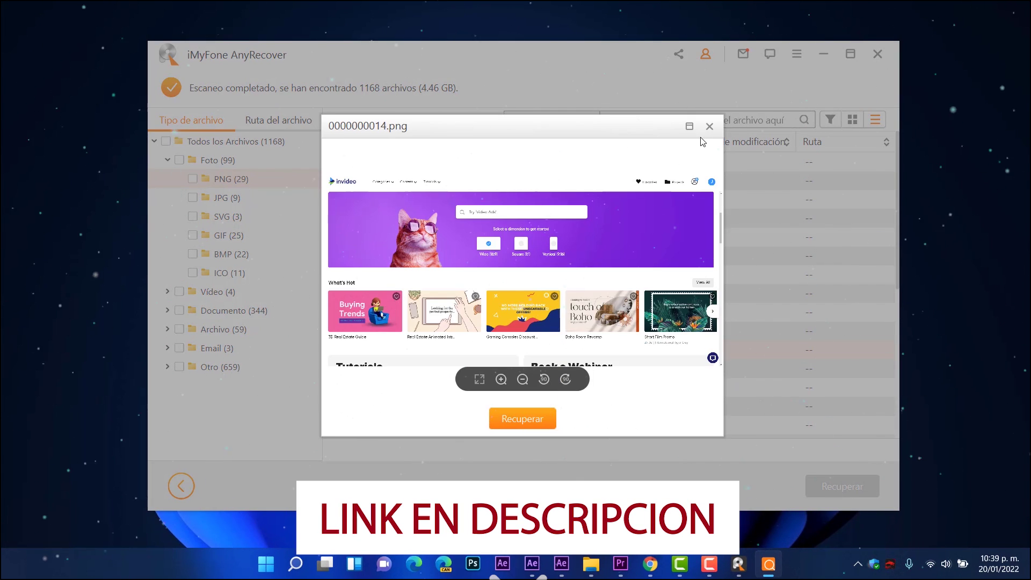
click(710, 126)
scroll(344, 296, down, 4)
click(376, 349)
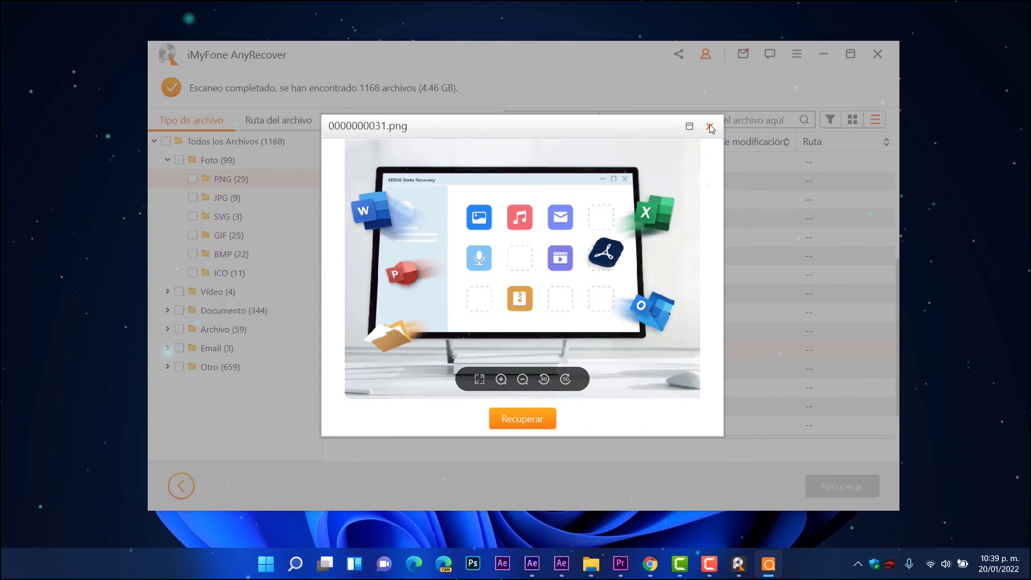
click(709, 126)
key(Down)
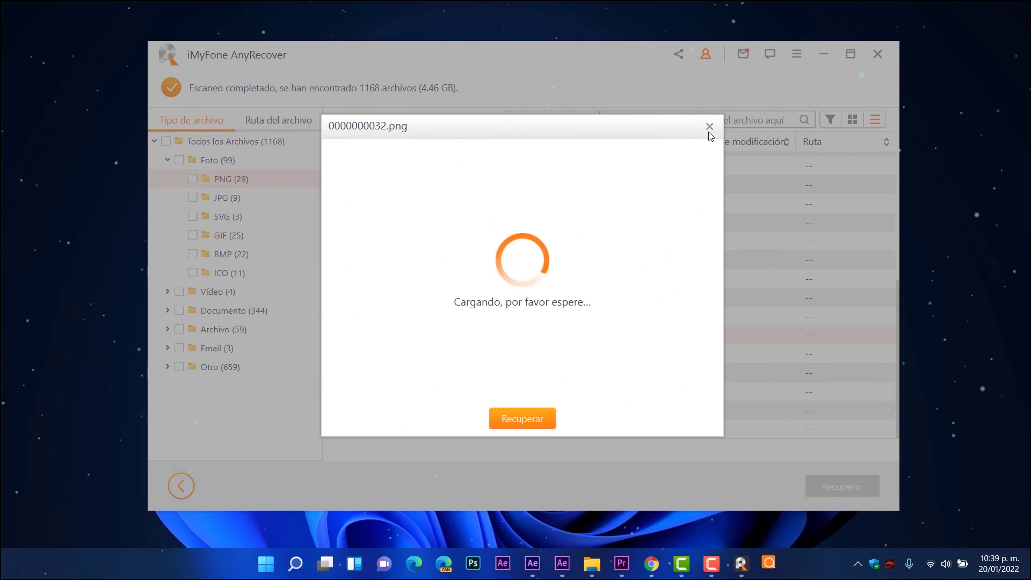
click(709, 127)
List the found JPG files and preview 0000000029.jpg and 0000000023.jpg.
click(227, 198)
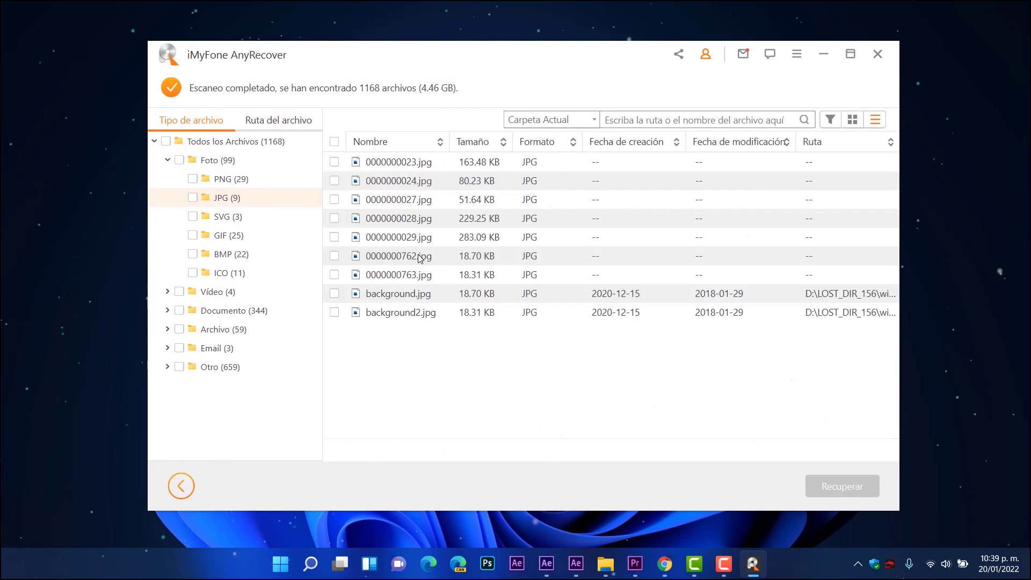
double_click(404, 237)
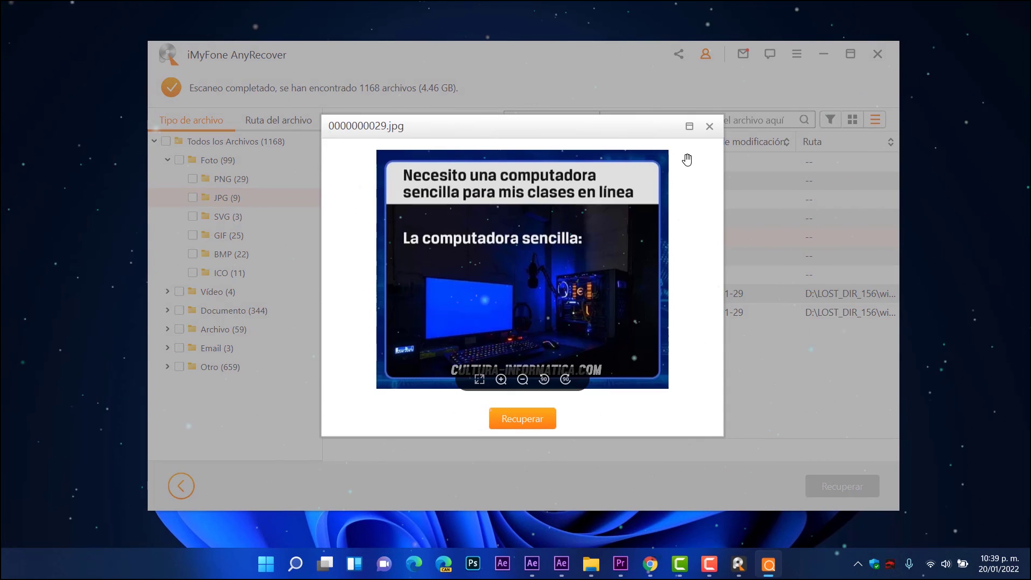
click(709, 127)
double_click(392, 162)
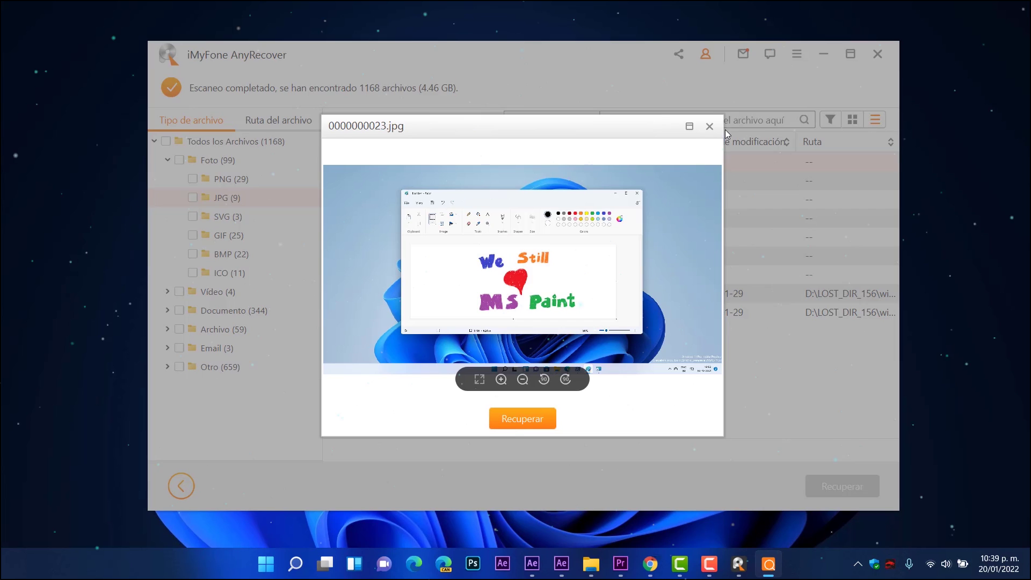
click(710, 127)
Mark all JPG and PNG photos for recovery and list the files in the Vídeo category.
click(192, 197)
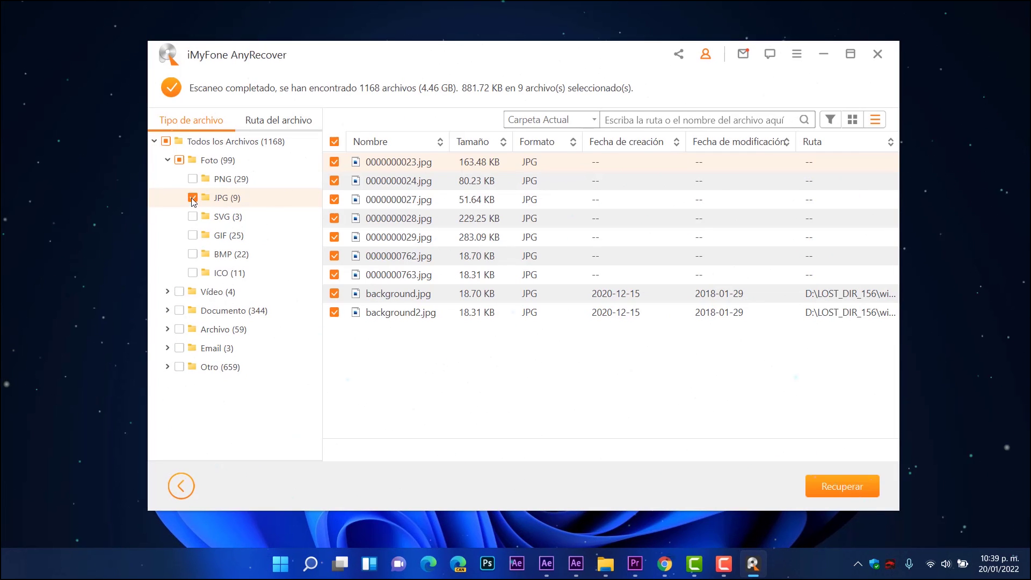
click(192, 179)
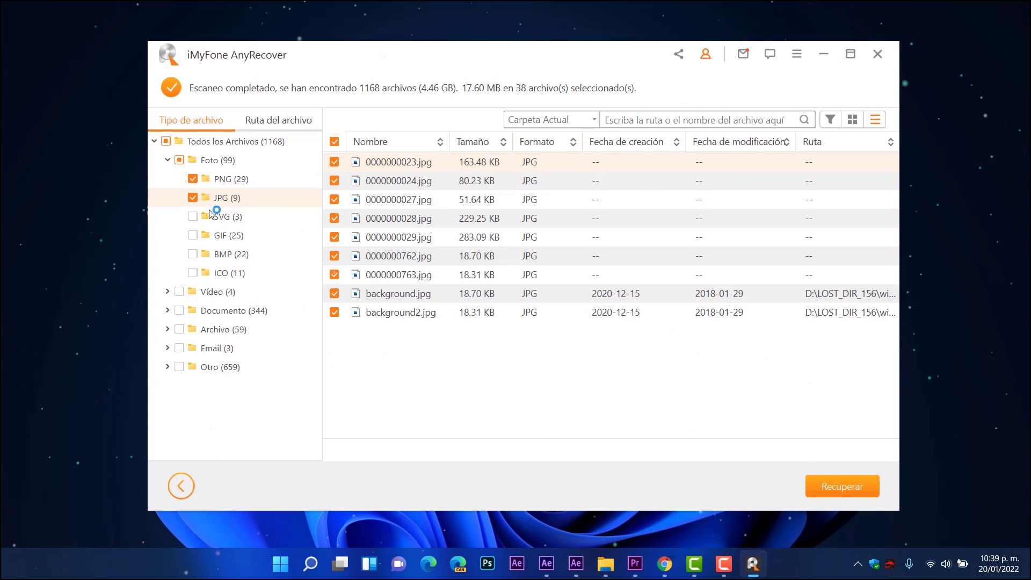
click(212, 291)
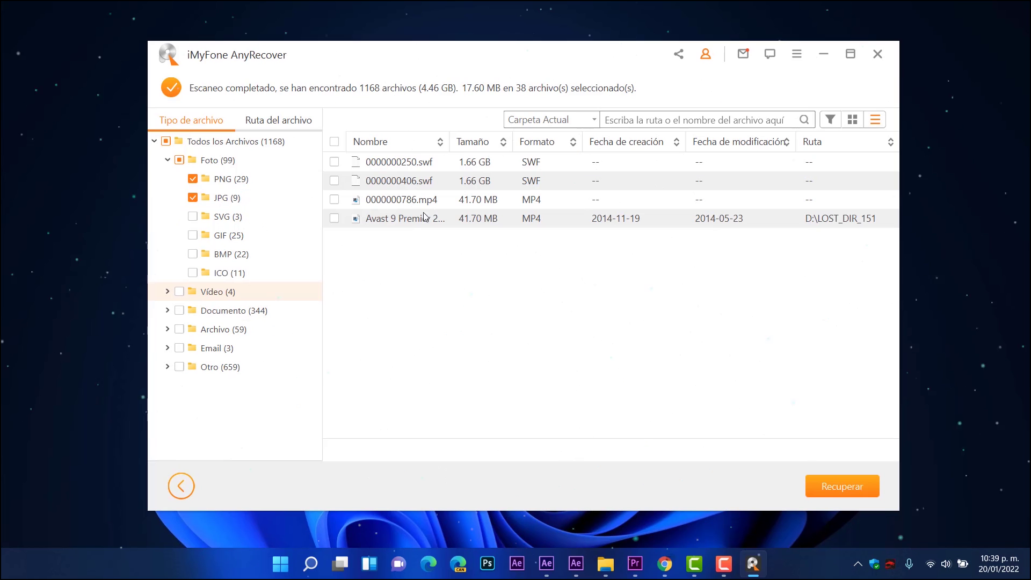
Preview Master Tutos.docx from the Documento category and mark it for recovery.
click(228, 311)
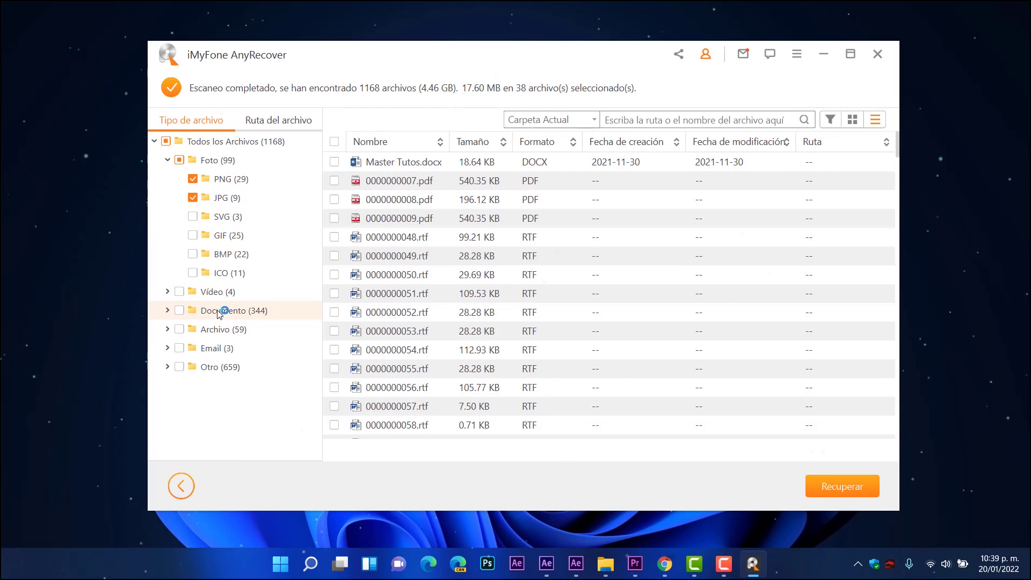
double_click(392, 163)
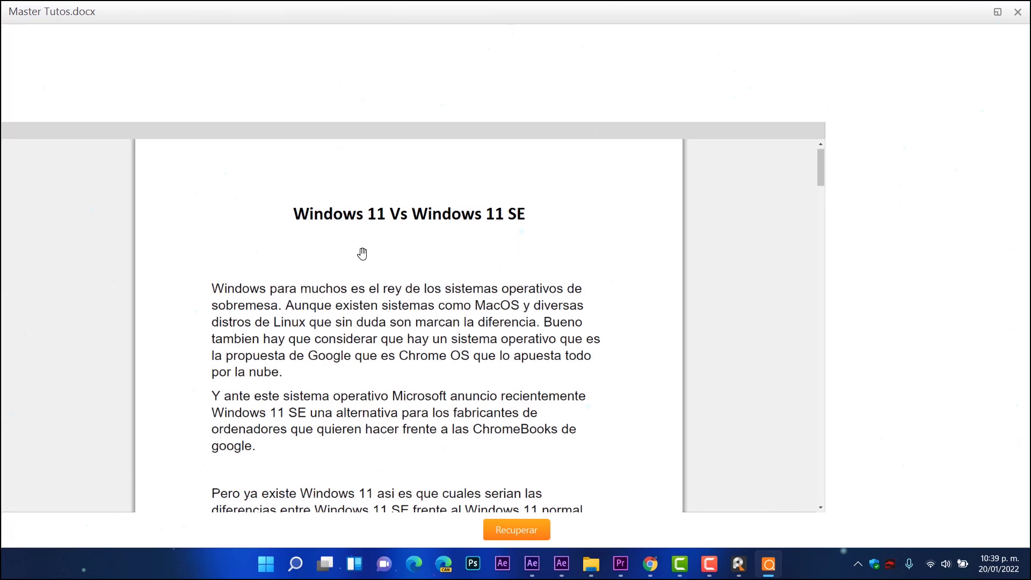
click(1018, 12)
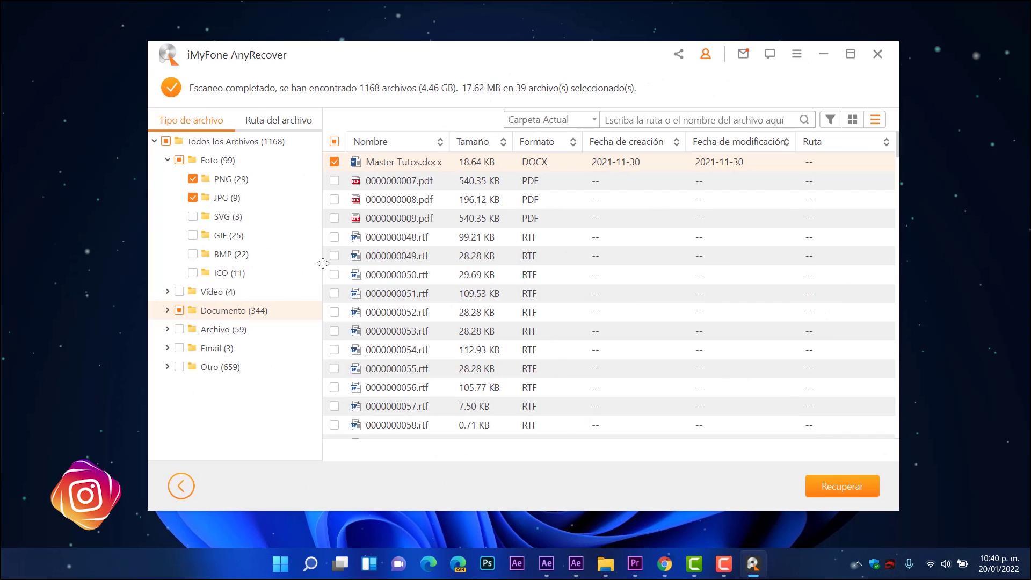
Look through the found files in the Archivo and Email categories and the subfolders of Otro.
click(217, 329)
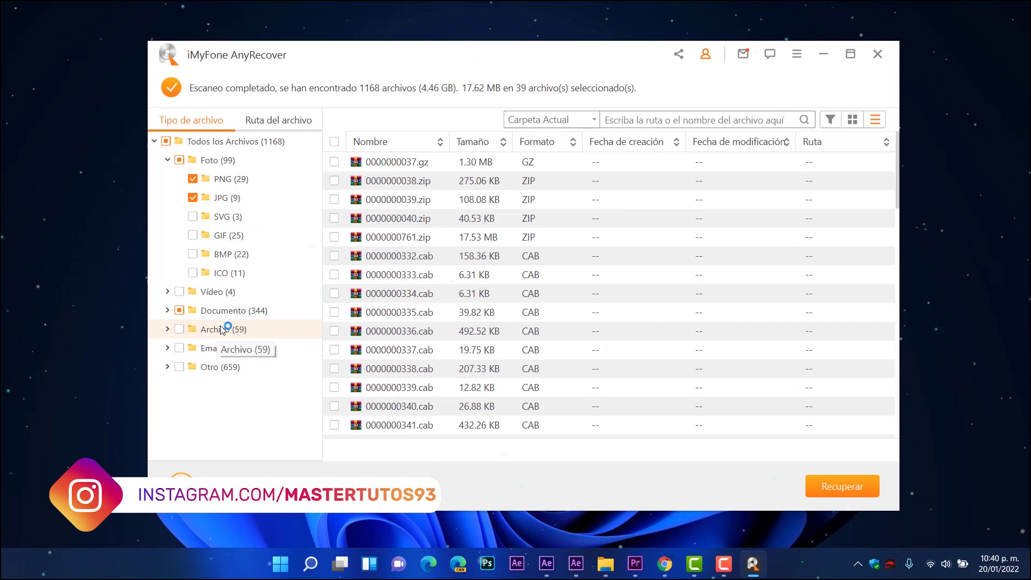
scroll(451, 236, down, 10)
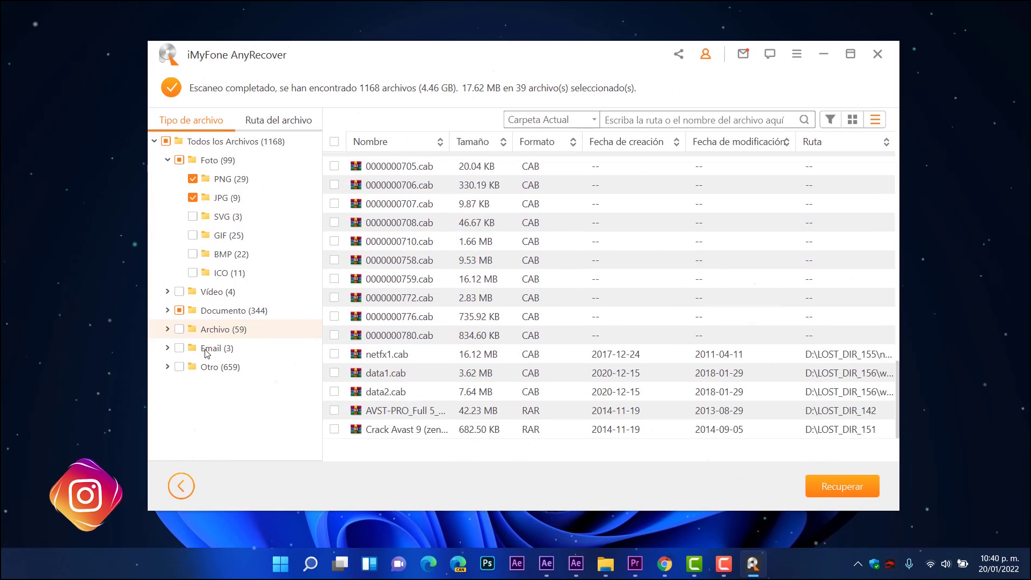
click(209, 349)
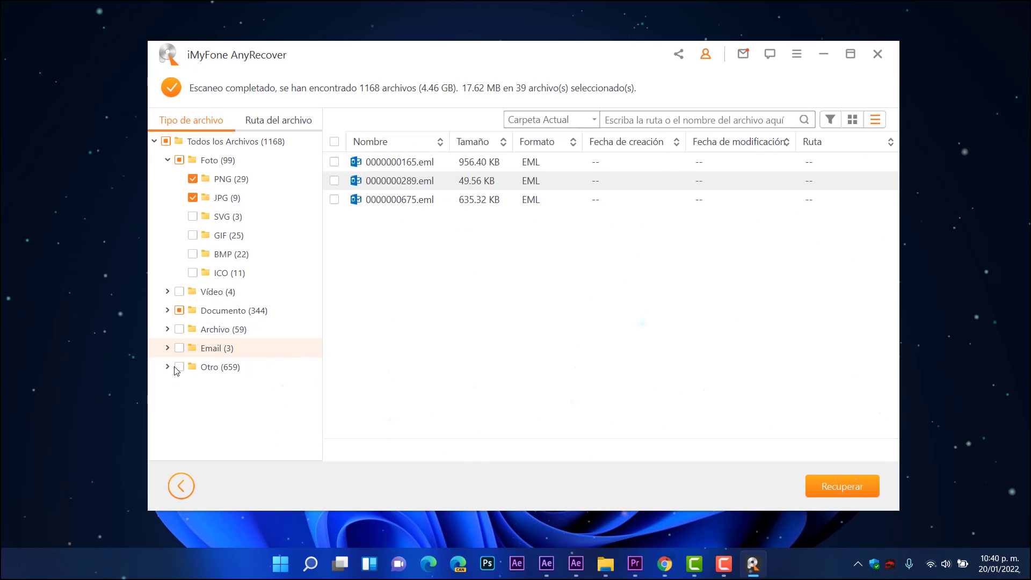
click(171, 368)
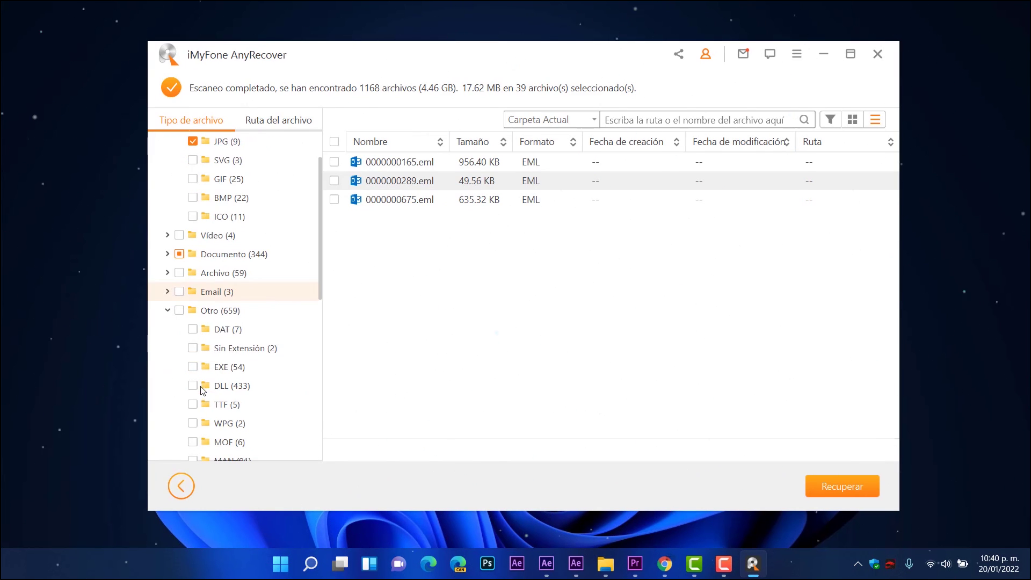
click(169, 368)
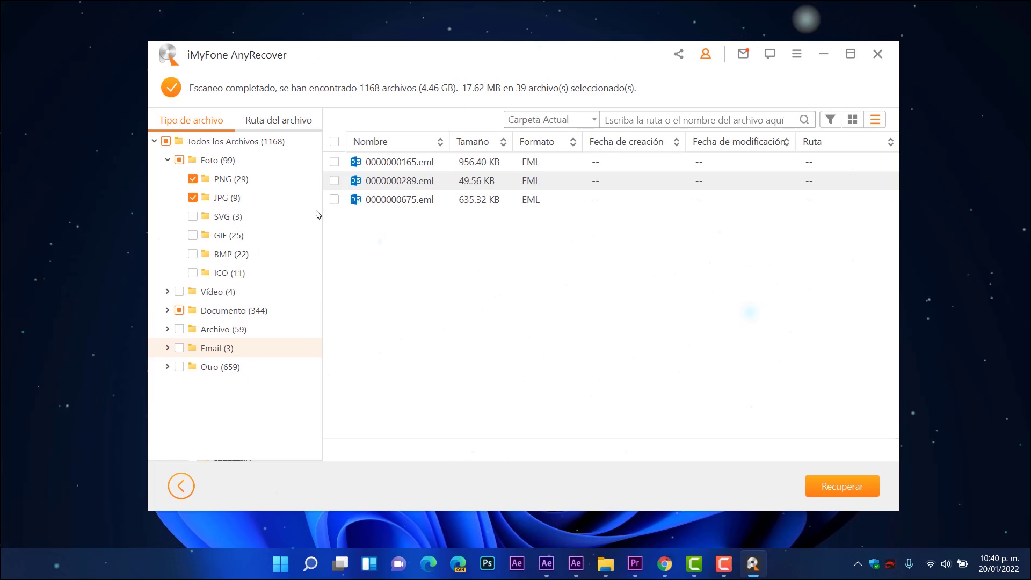
Recover the marked photos and document, saving them to the Escritorio location.
click(826, 489)
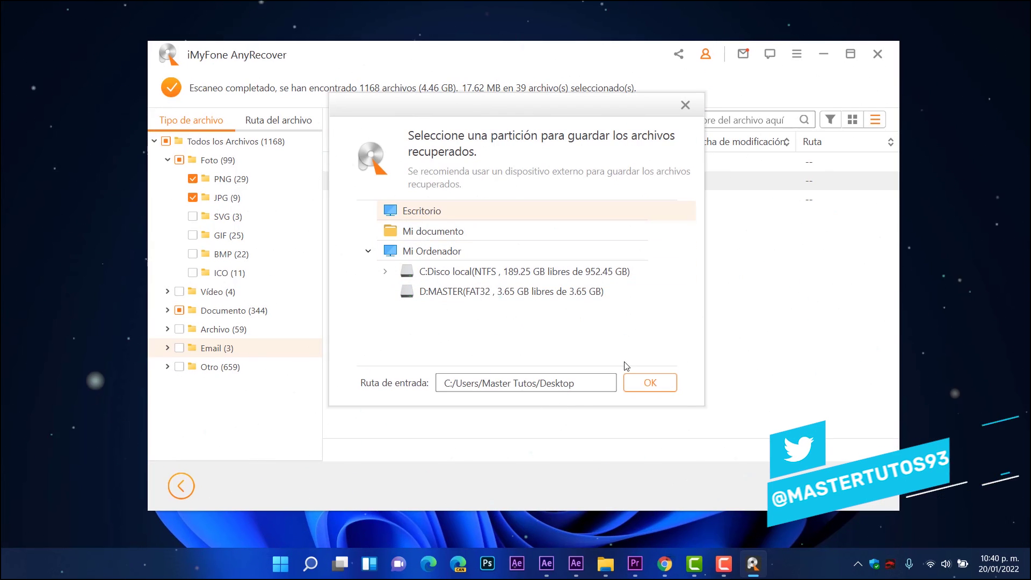
click(665, 389)
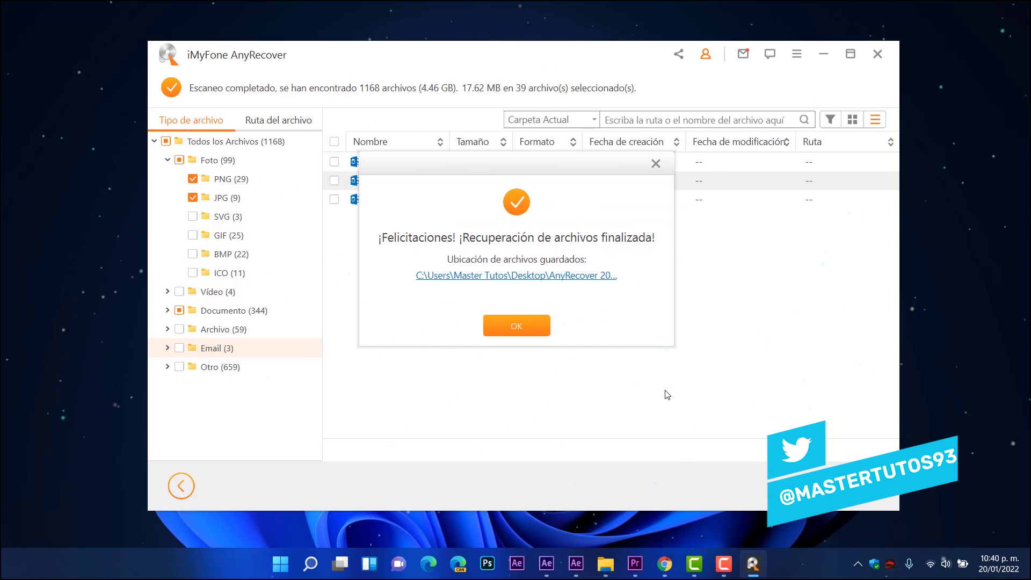
Open the folder with the recovered files in File Explorer and go into its All Files subfolder.
click(516, 326)
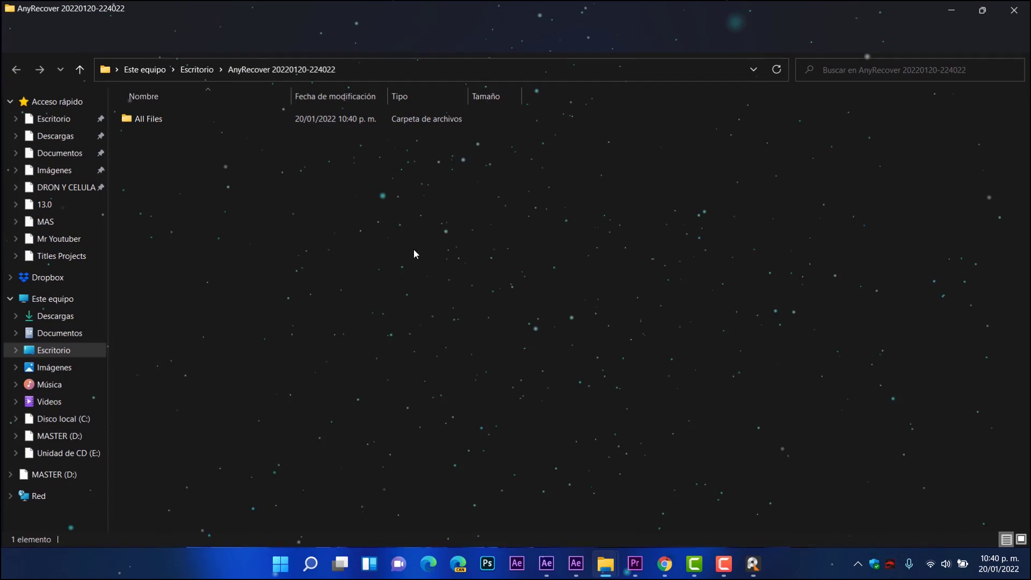
click(952, 9)
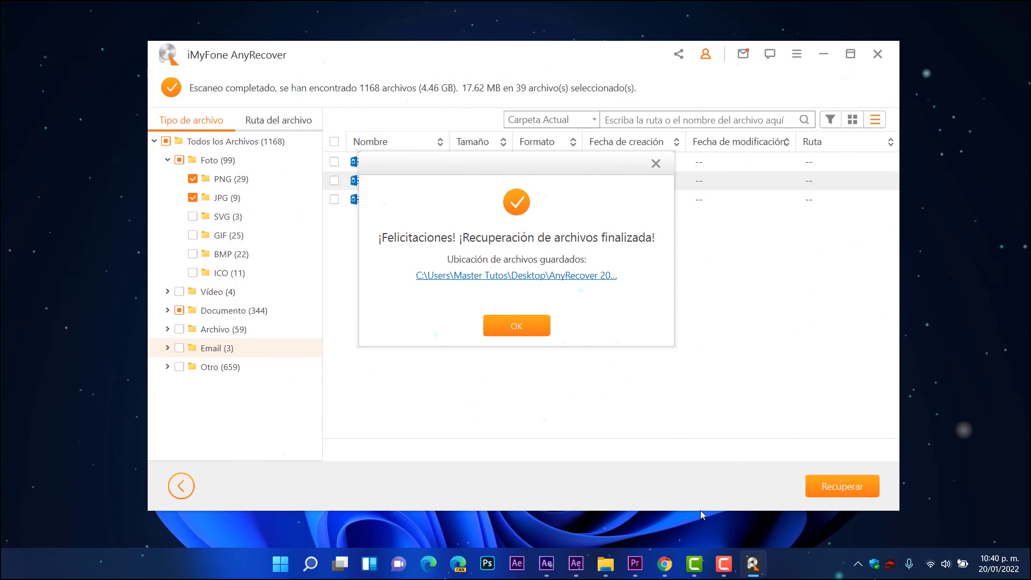
mouse_move(608, 561)
click(741, 494)
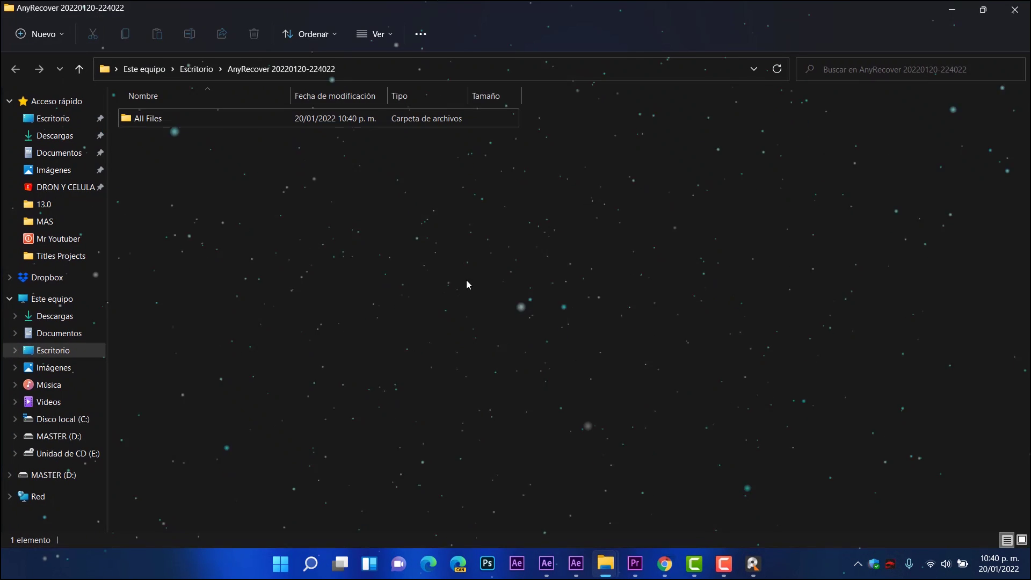
double_click(157, 124)
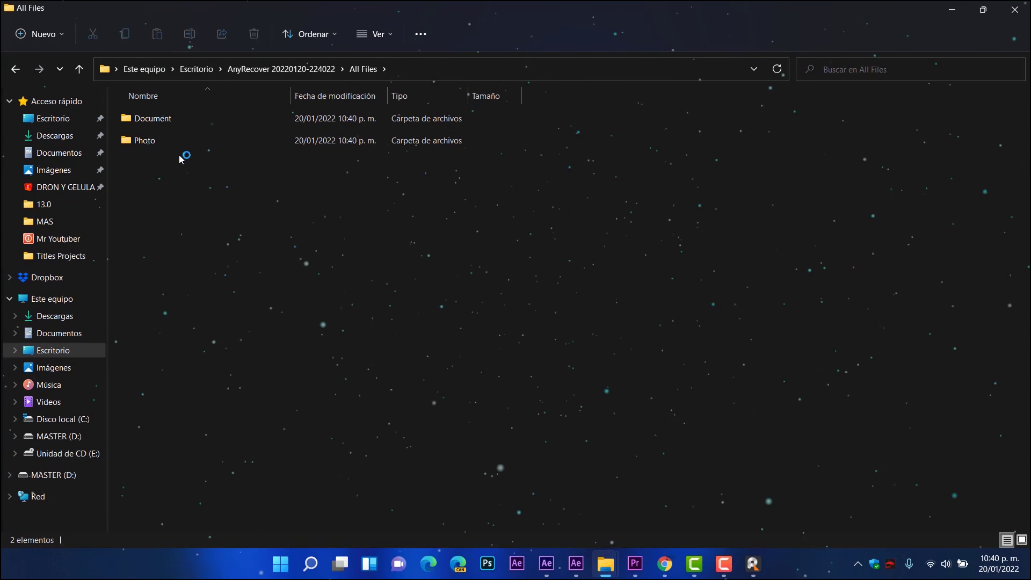
Check the recovered pictures in the PNG and JPG subfolders of the Photo folder.
double_click(151, 146)
double_click(160, 149)
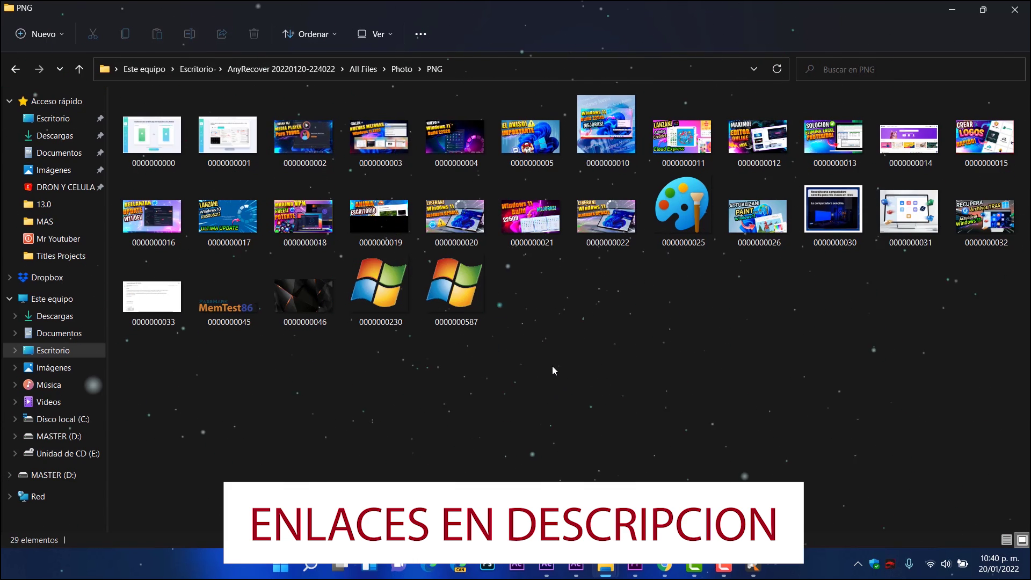
key(alt+Up)
double_click(195, 122)
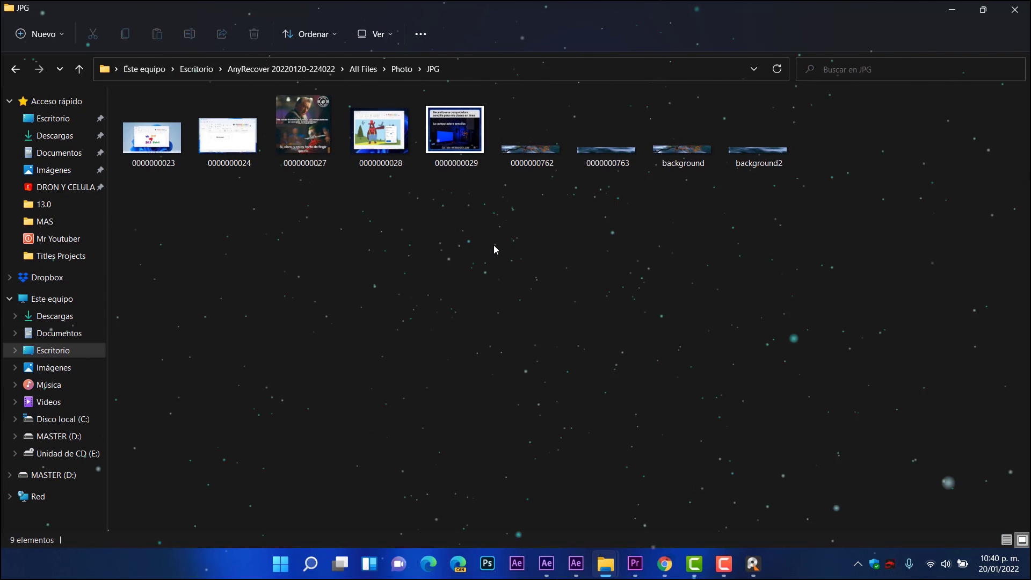
Read through the recovered Master Tutos document in the Document folder's DOC subfolder, and dismiss AnyRecover's recovery completion message.
key(alt+Up)
key(alt+Up)
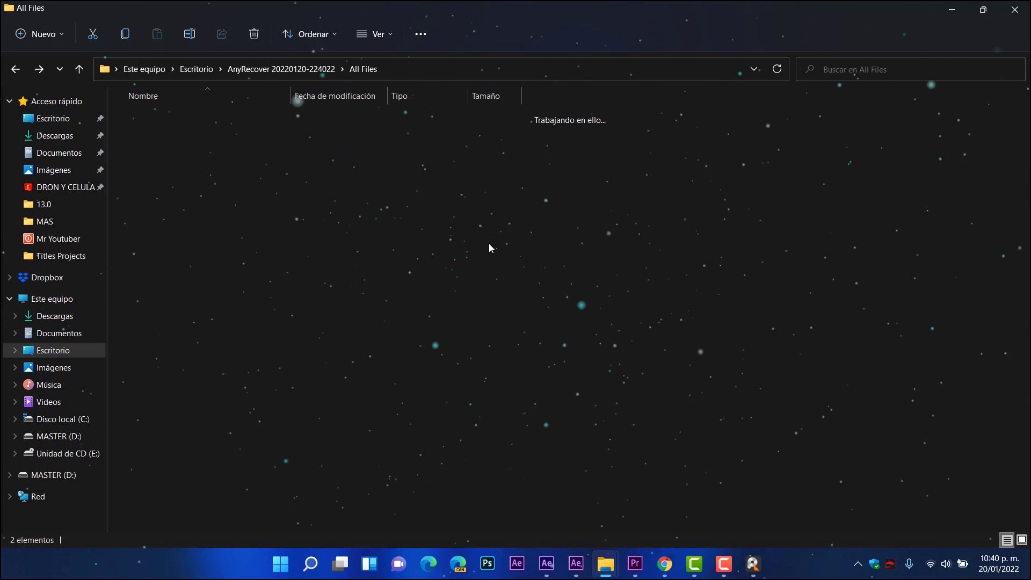
double_click(177, 125)
double_click(149, 118)
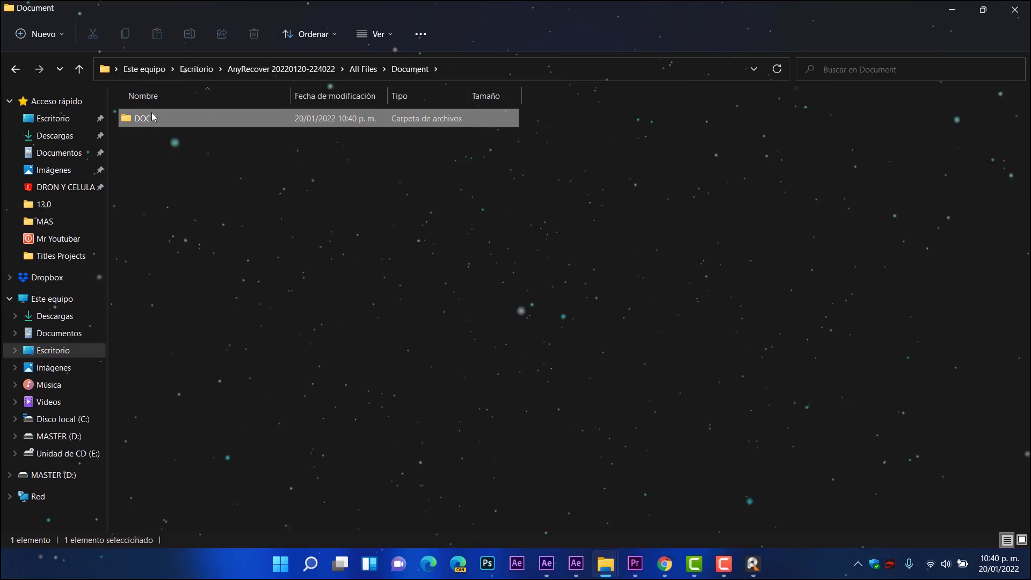
double_click(162, 120)
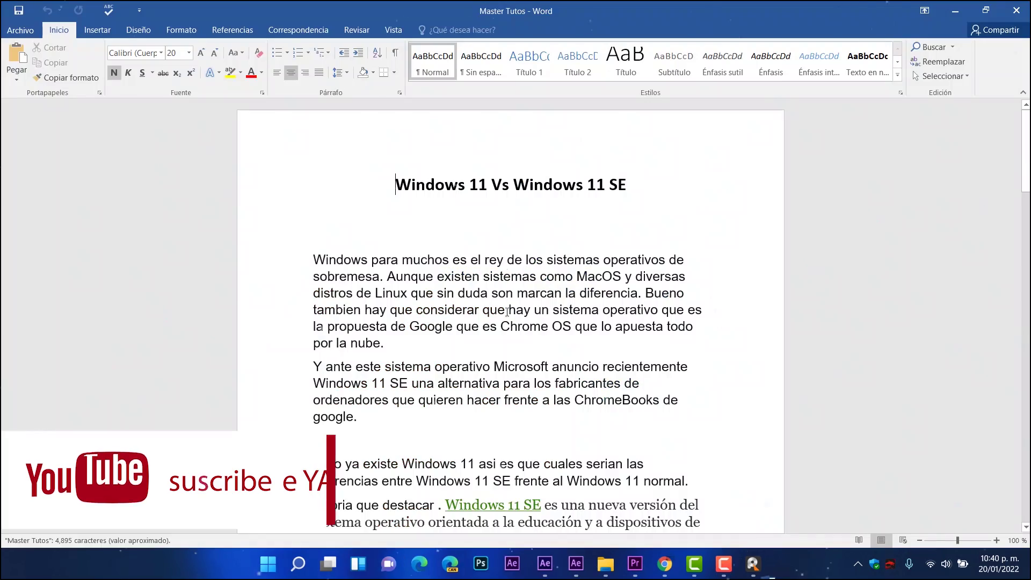
scroll(455, 280, down, 3)
scroll(456, 279, down, 15)
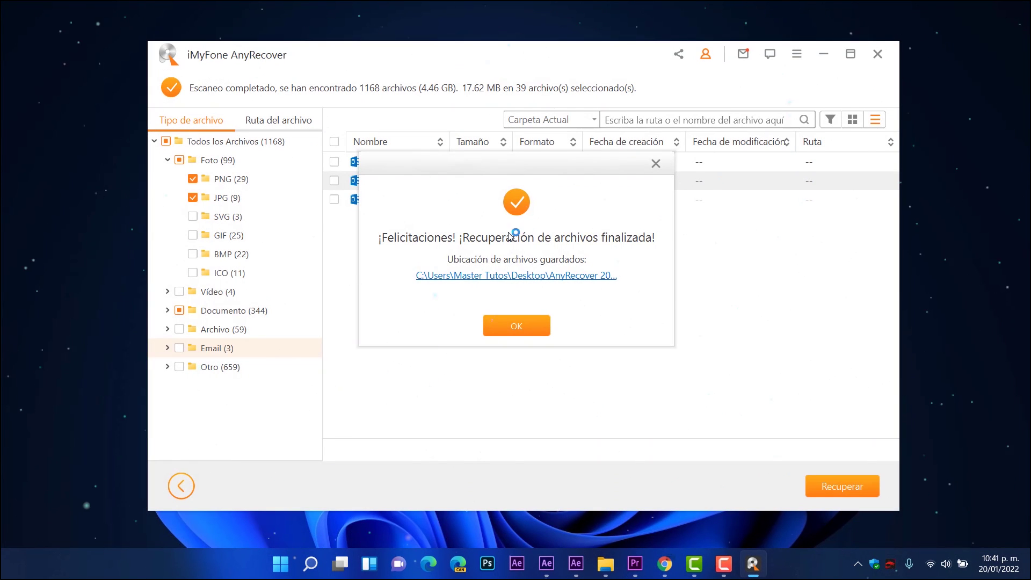
click(656, 164)
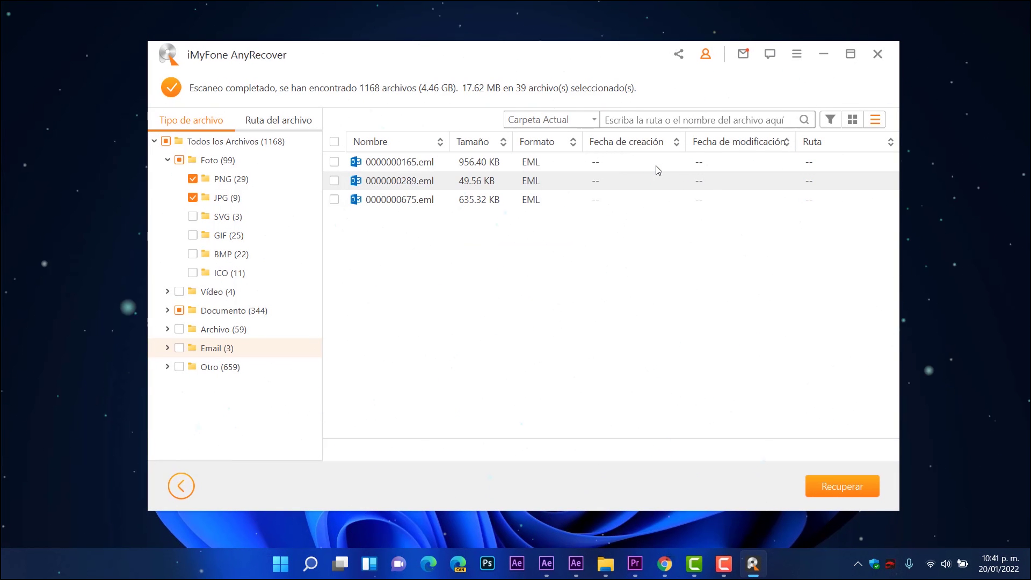
click(182, 483)
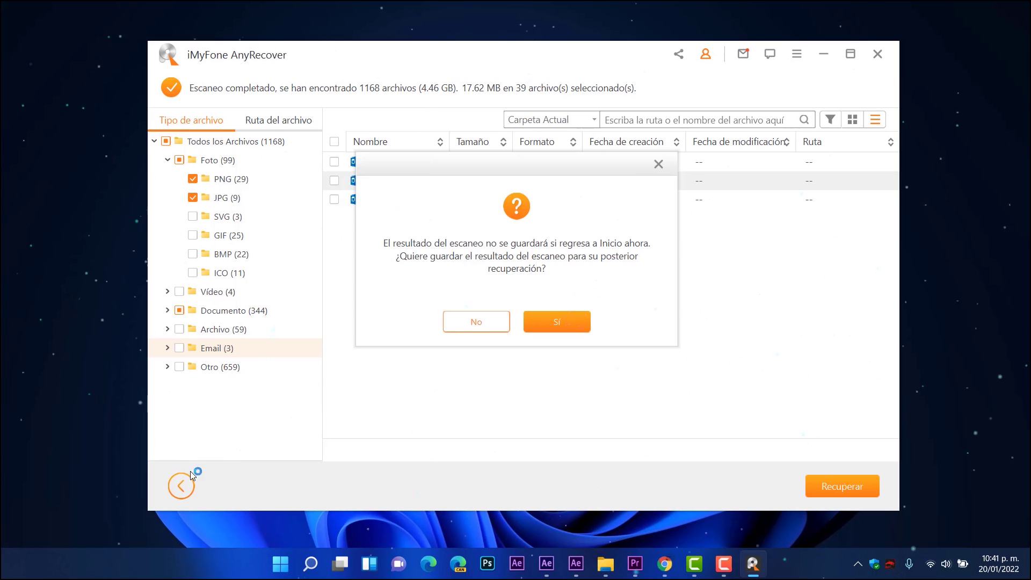
click(549, 328)
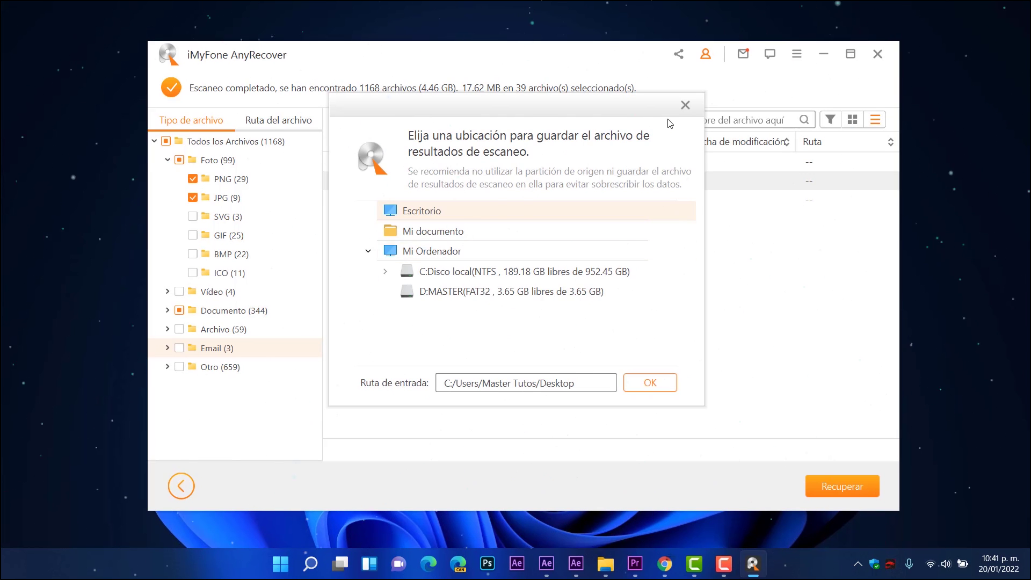
click(686, 107)
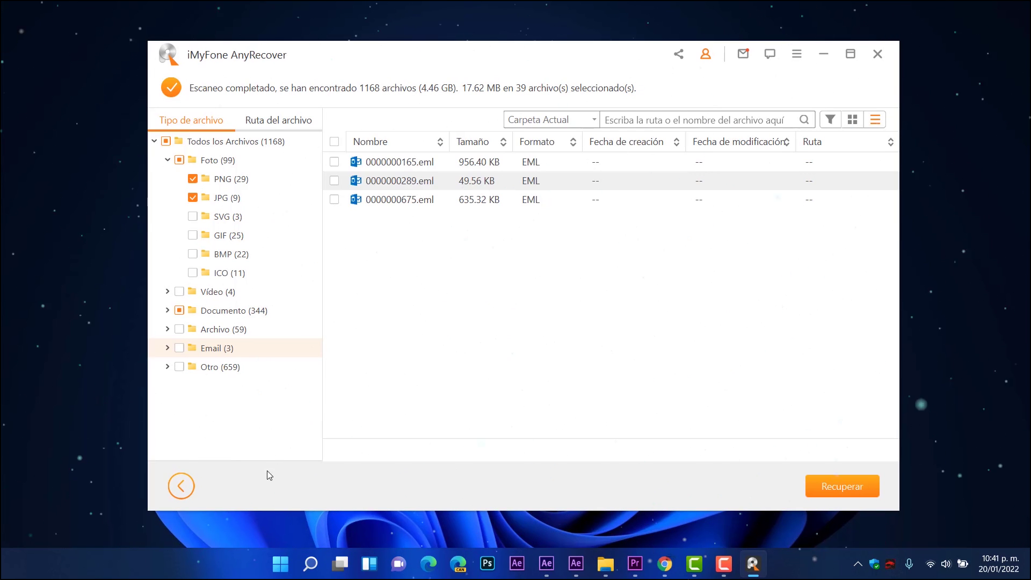
Return to the location selection screen without saving the scan result.
click(182, 487)
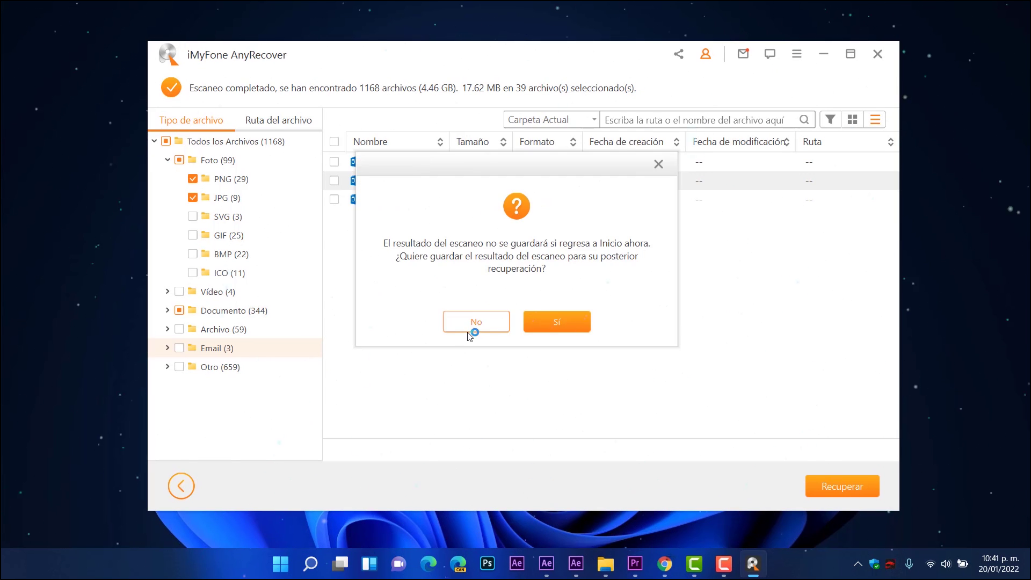
click(496, 325)
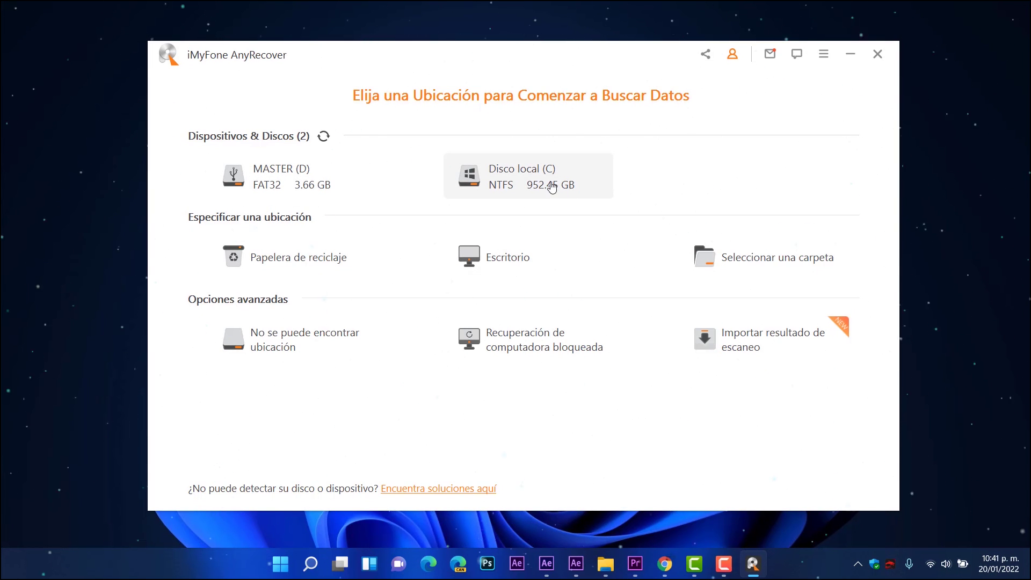
Try starting a scan of Papelera de reciclaje and one of Disco local (C), leaving each scan for the location selection.
click(284, 258)
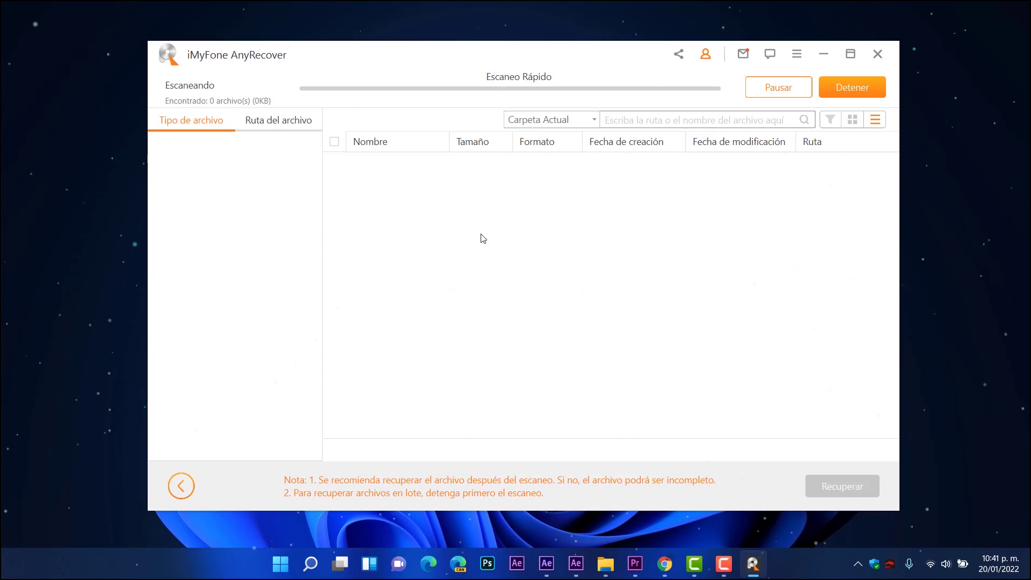
click(182, 486)
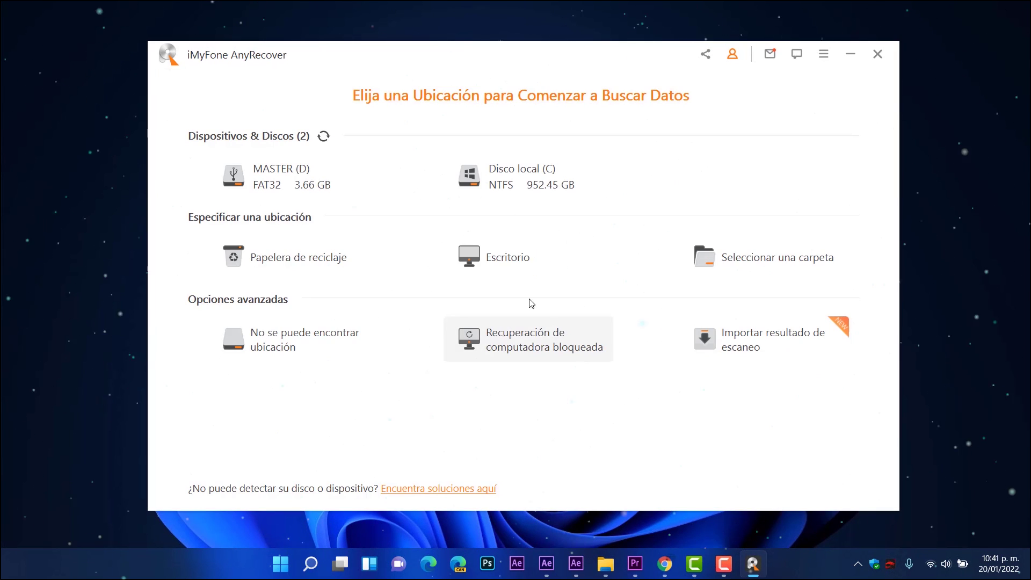
click(501, 179)
click(179, 486)
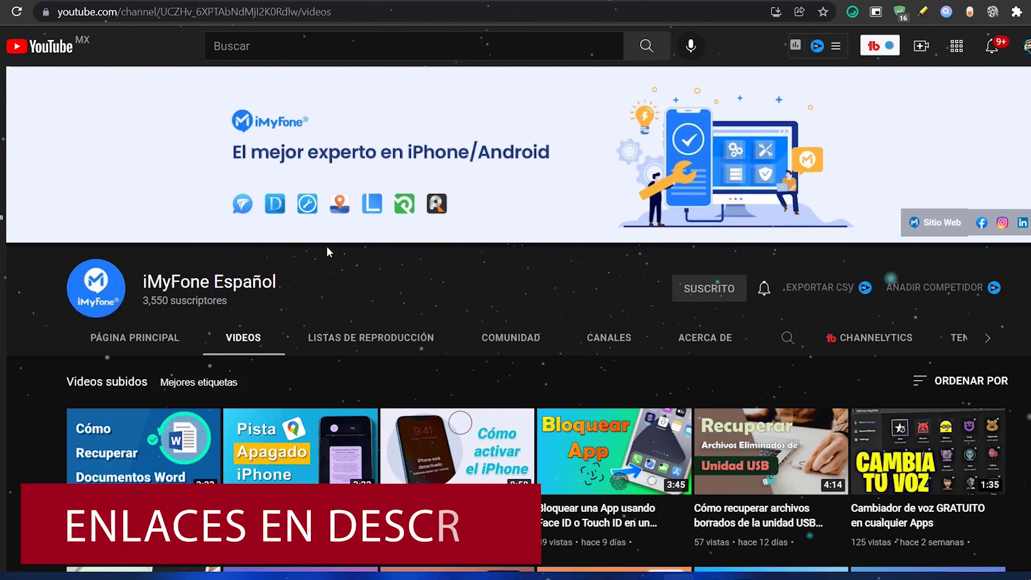
Switch to YouTube in the browser and look through the uploaded videos of the iMyFone Español channel.
drag(281, 290, 171, 283)
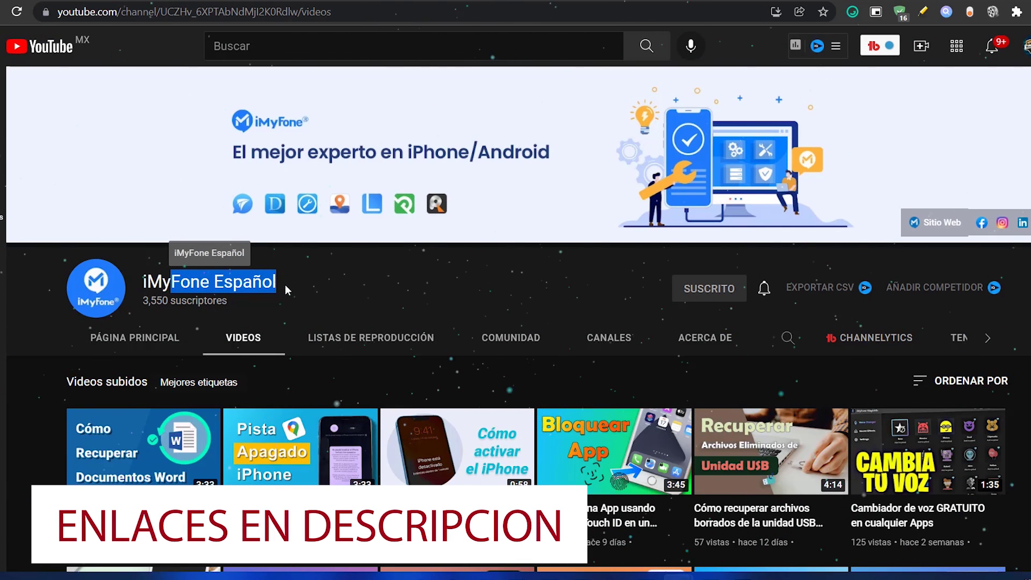
scroll(284, 290, down, 1)
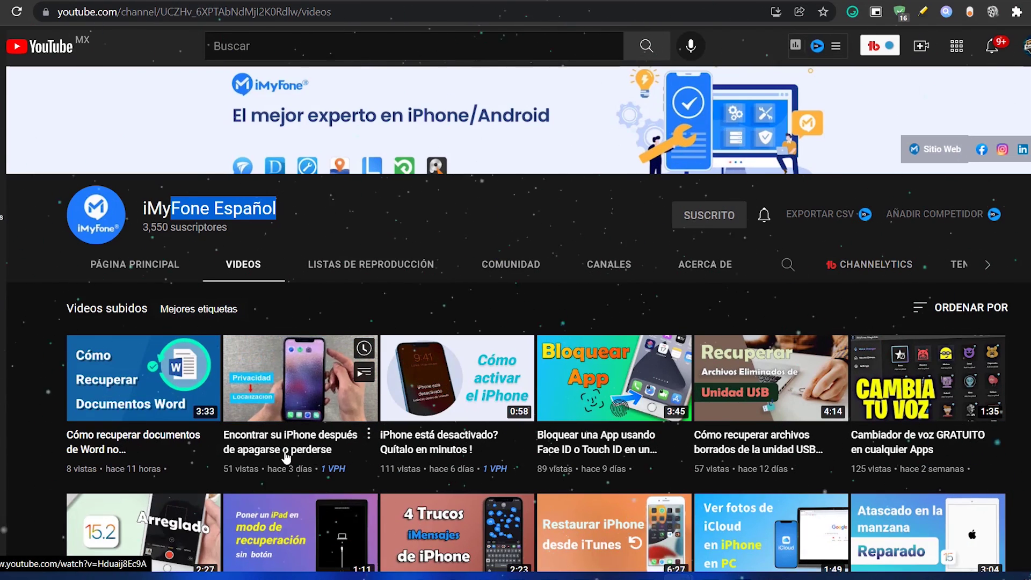
scroll(574, 308, down, 2)
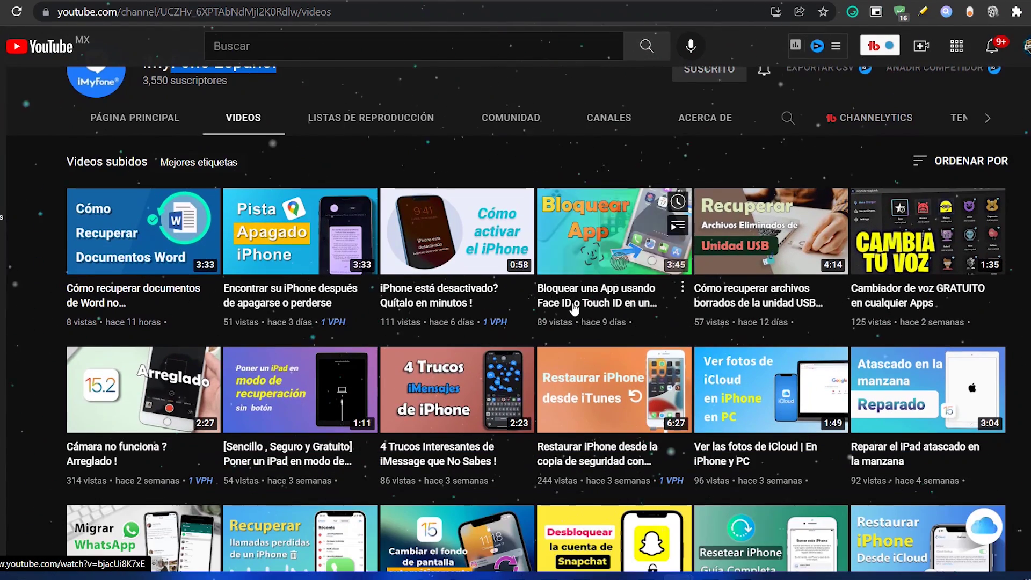
scroll(764, 309, down, 6)
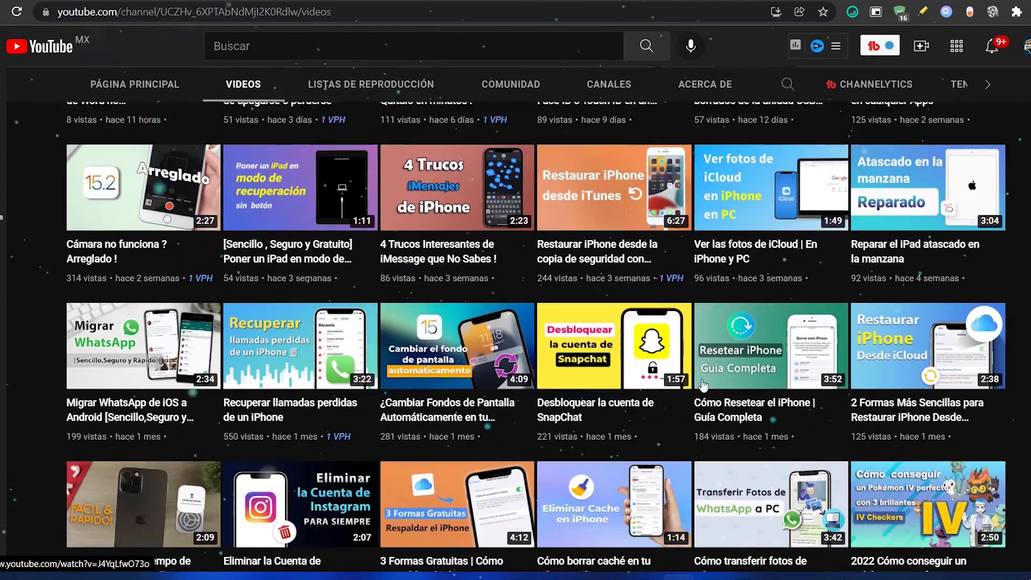
scroll(362, 316, down, 12)
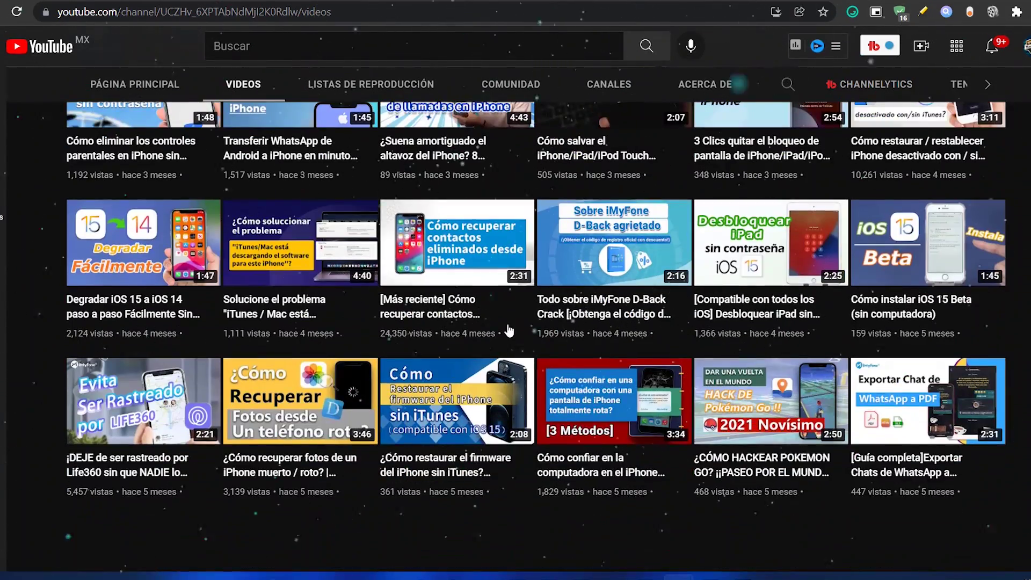
mouse_move(509, 327)
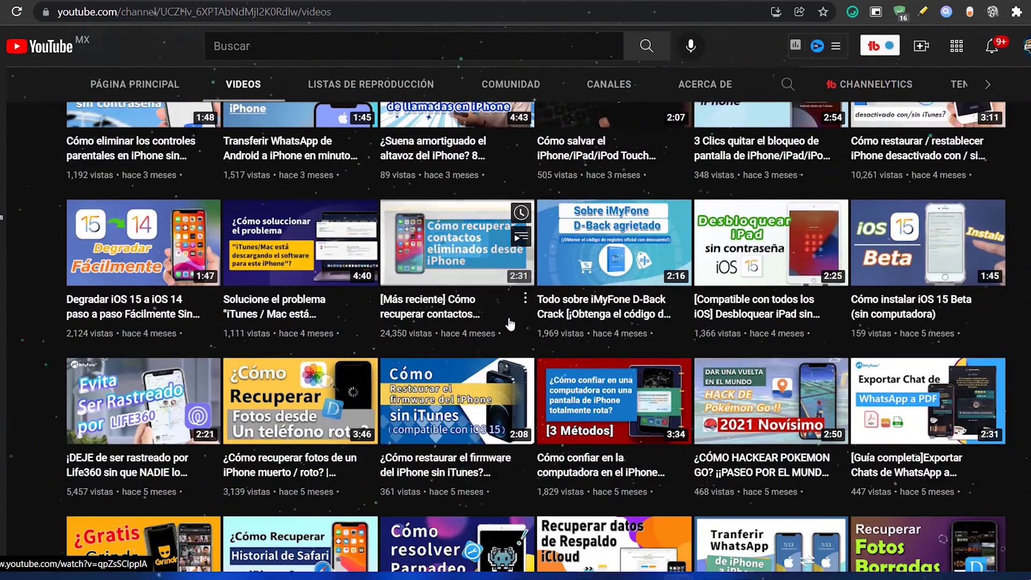
scroll(449, 289, down, 15)
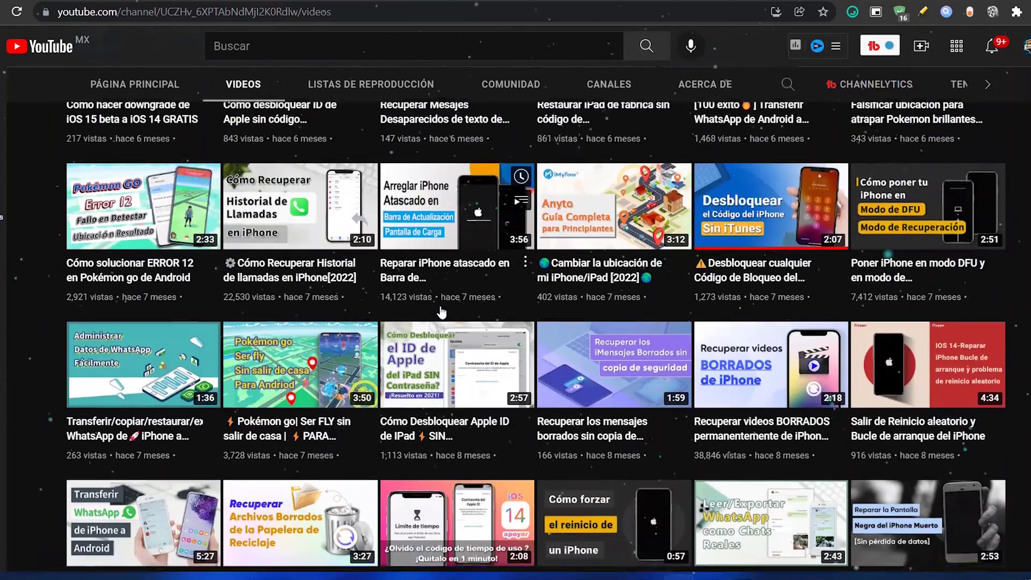
scroll(337, 315, up, 20)
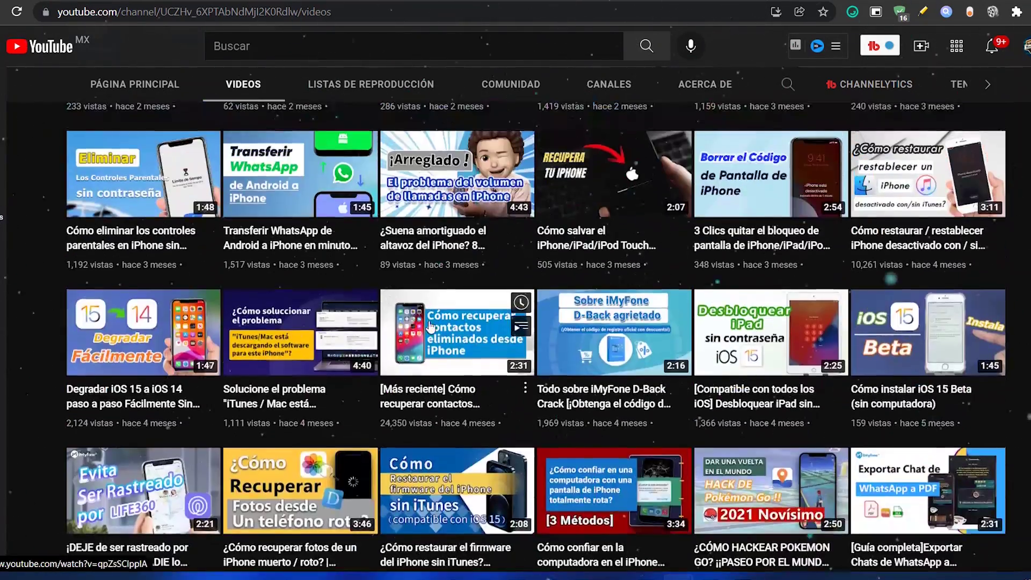
scroll(429, 333, up, 5)
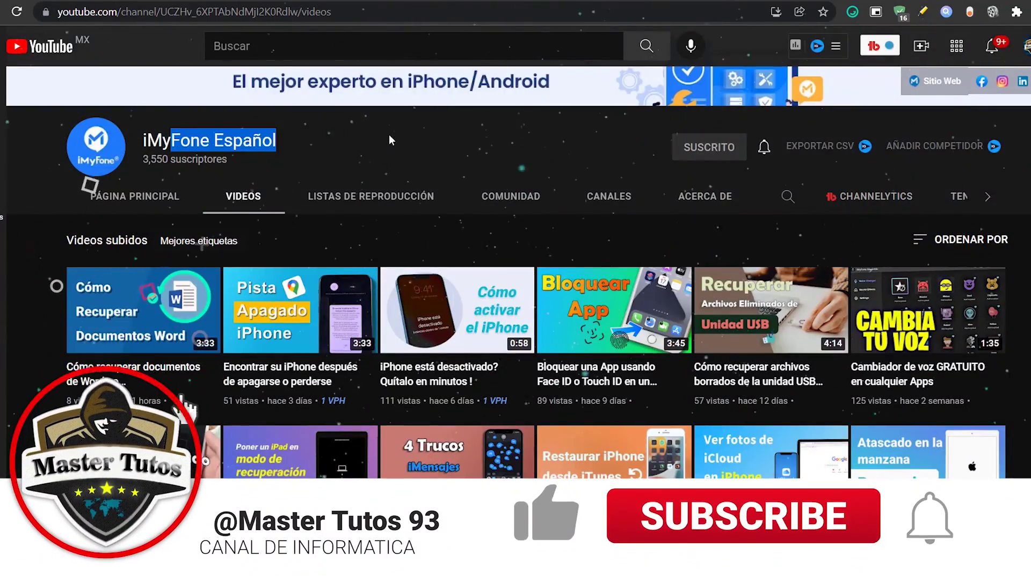